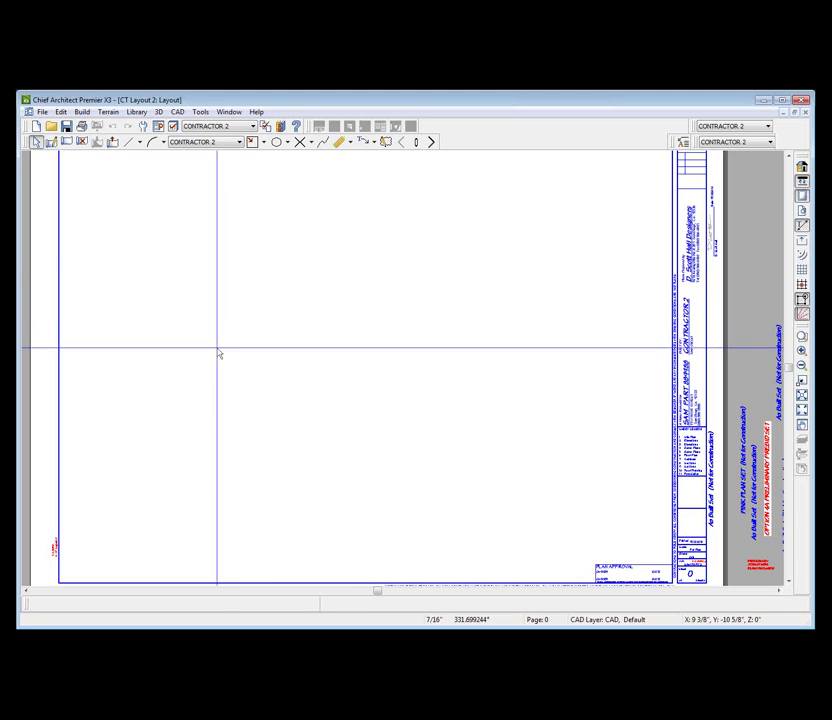
Step: Keep CONTRACTOR 2 as both the layer set and the annotation set
{"action": "left_click", "coordinate": [732, 143]}
{"action": "left_click", "coordinate": [724, 146]}
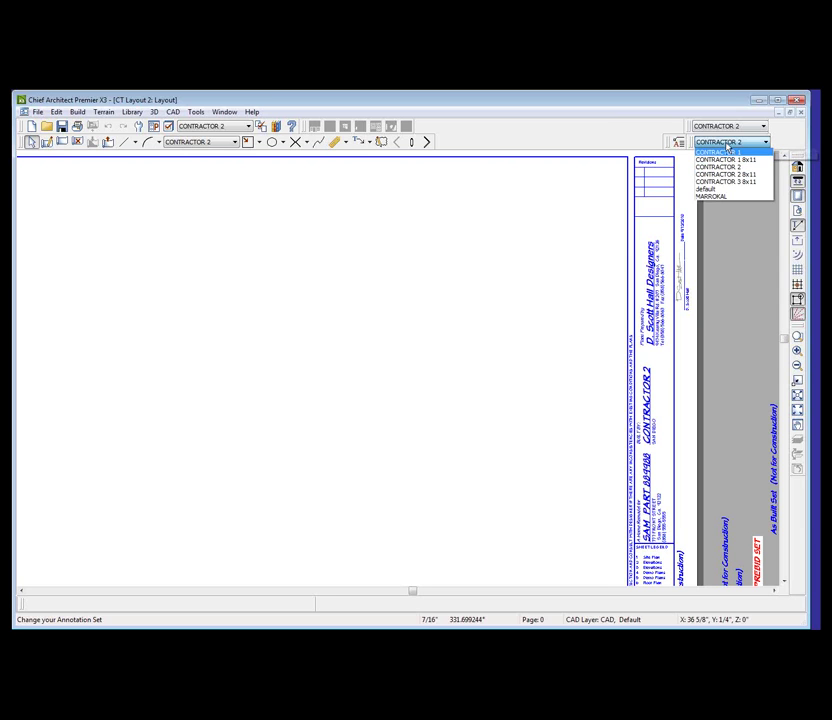
{"action": "left_click", "coordinate": [733, 150]}
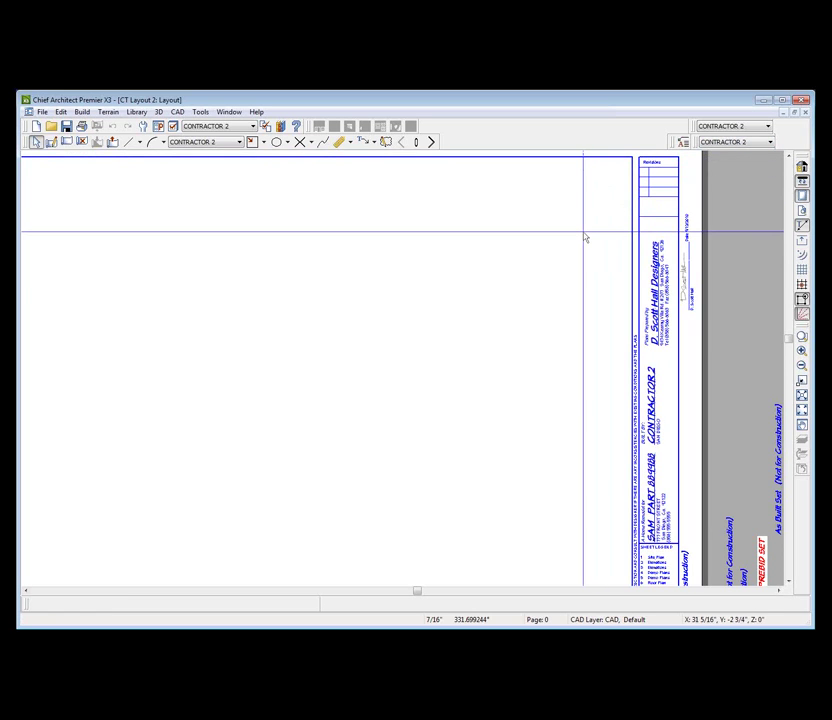
Step: Zoom to the title block and try the CONTRACTOR 1 annotation set with the CONTRACTOR 2 layer set
{"action": "scroll", "coordinate": [716, 466], "scroll_direction": "up", "scroll_amount": 5}
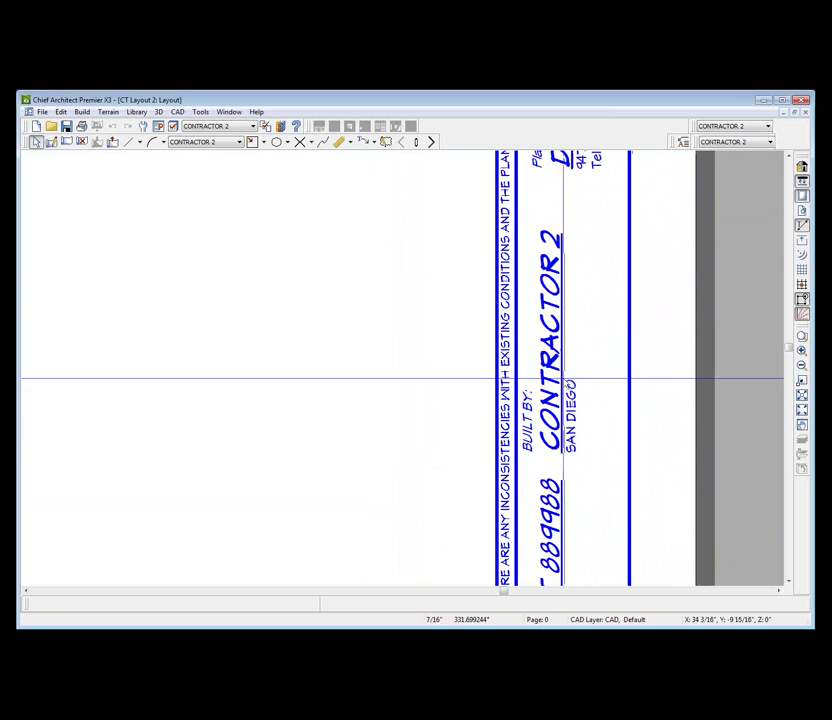
{"action": "left_click", "coordinate": [563, 380]}
{"action": "left_click", "coordinate": [367, 429]}
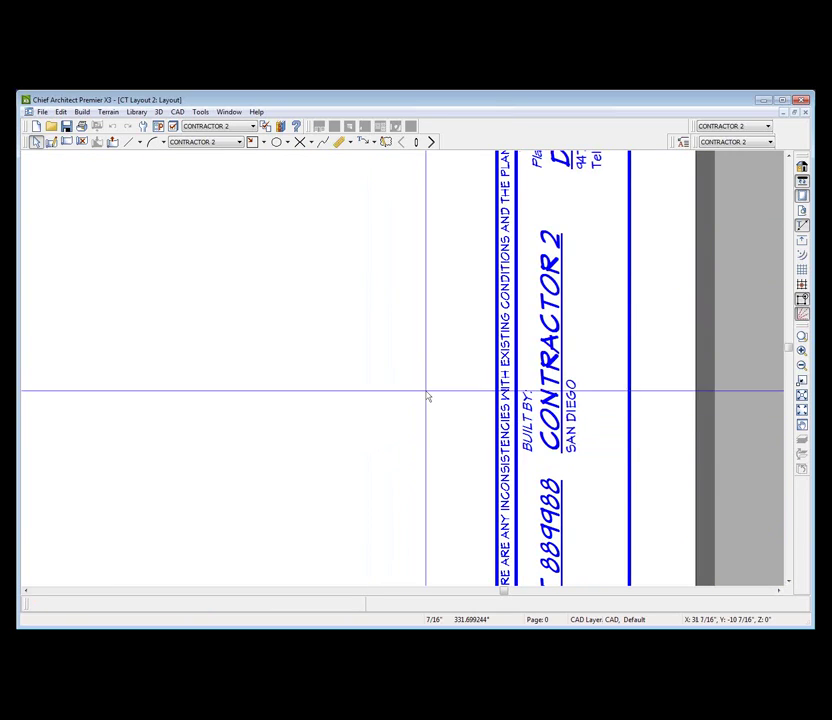
{"action": "left_click", "coordinate": [709, 145]}
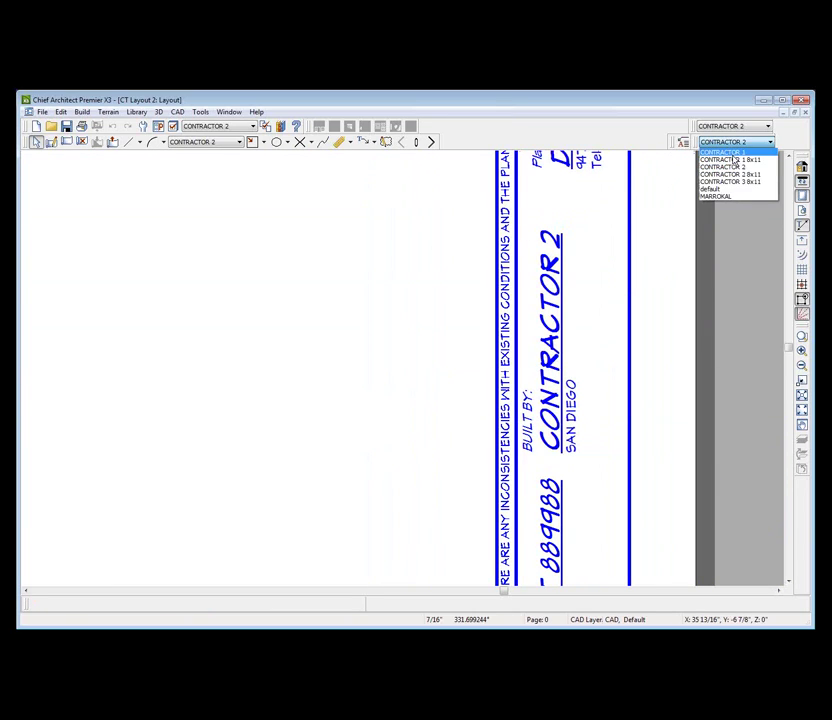
{"action": "left_click", "coordinate": [732, 154]}
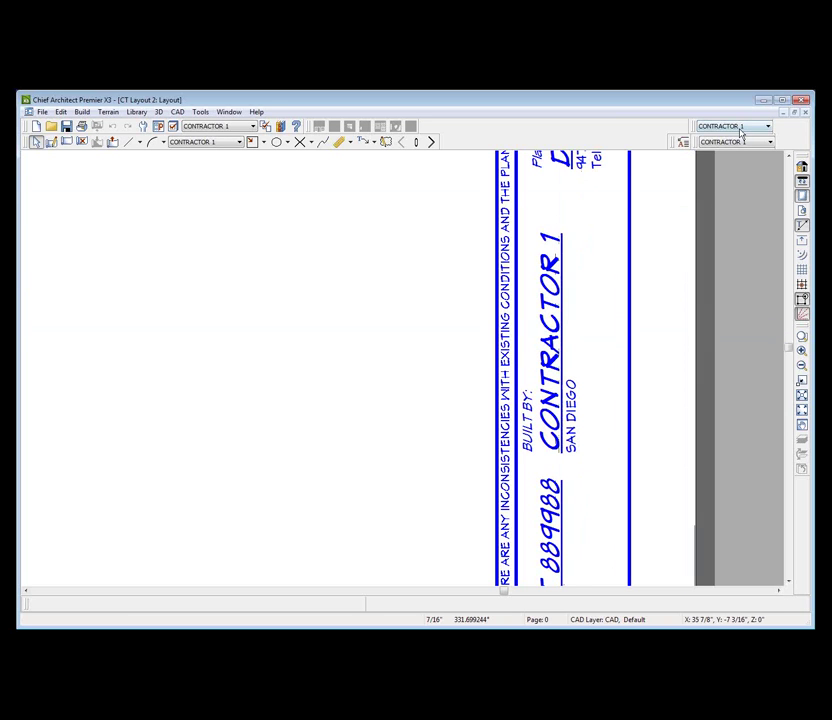
{"action": "left_click", "coordinate": [740, 125]}
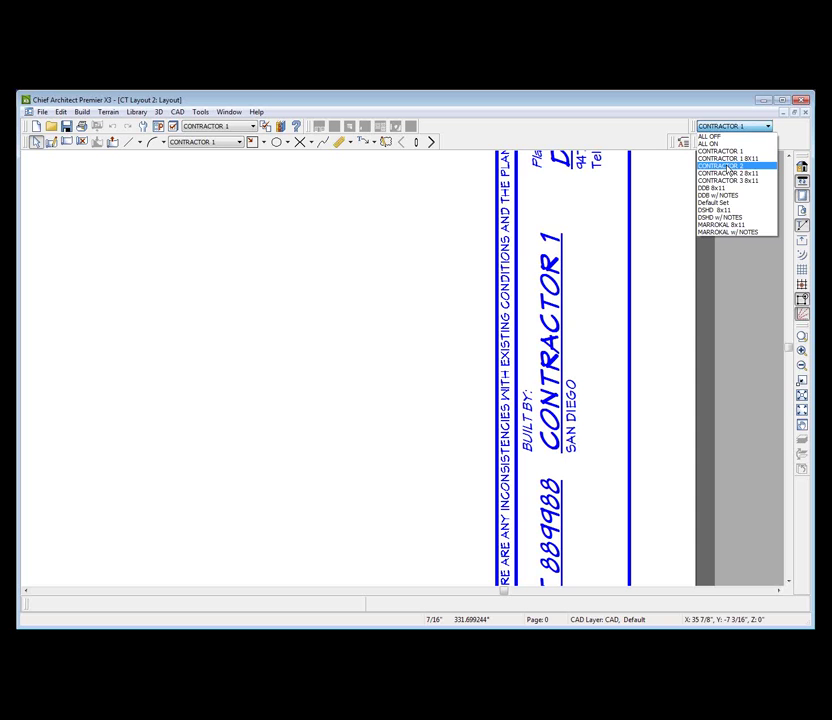
{"action": "left_click", "coordinate": [722, 166]}
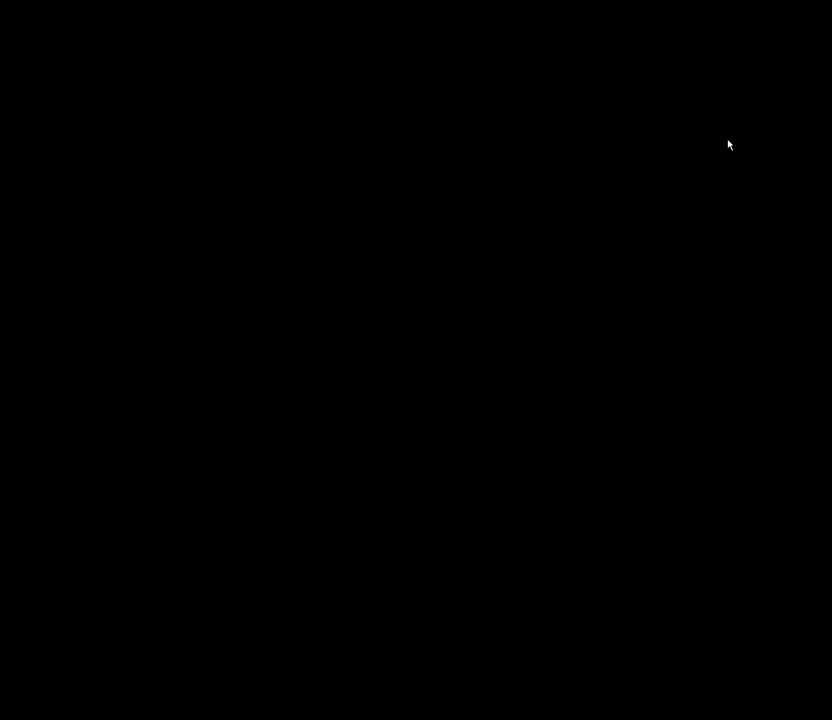
Step: Switch the annotation set back to CONTRACTOR 2, then to CONTRACTOR 1 8x11
{"action": "left_click", "coordinate": [726, 143]}
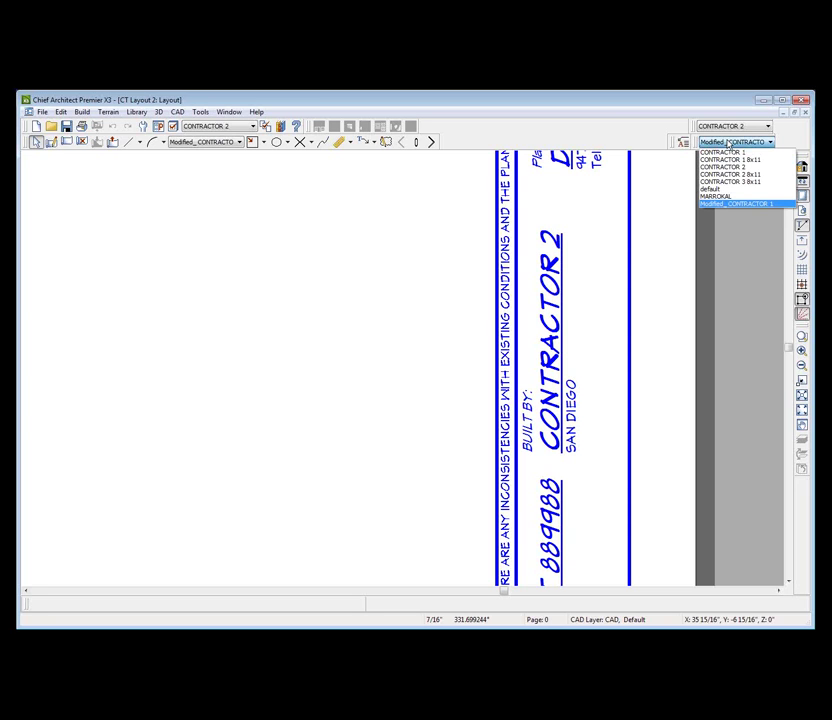
{"action": "left_click", "coordinate": [730, 167]}
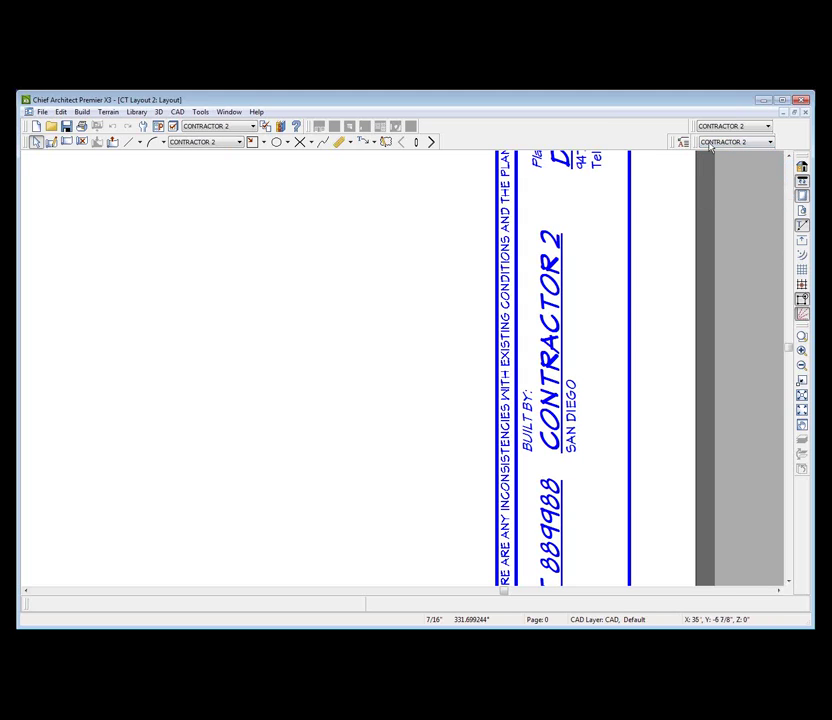
{"action": "left_click", "coordinate": [716, 143]}
{"action": "left_click", "coordinate": [716, 148]}
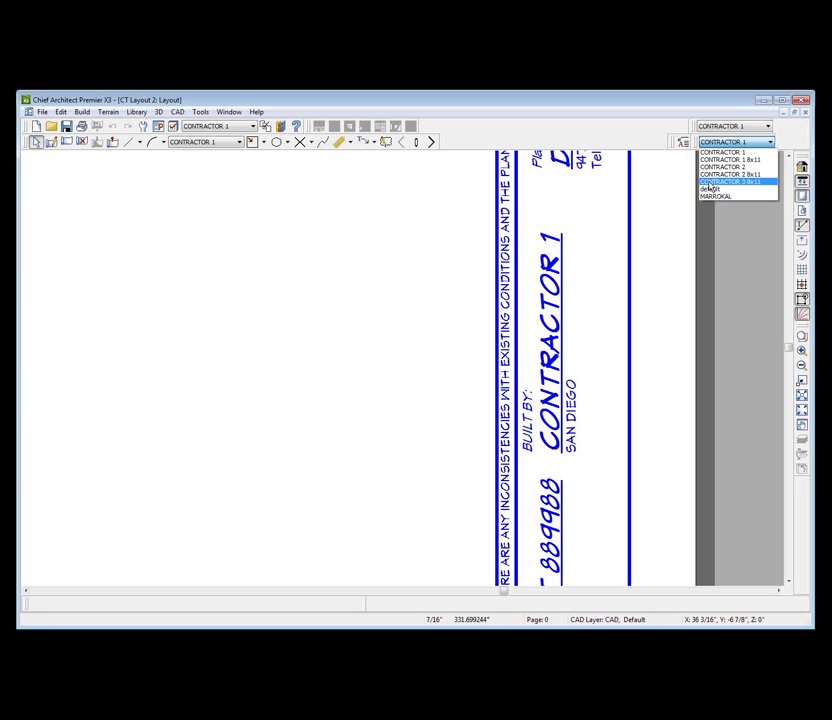
{"action": "left_click", "coordinate": [488, 223]}
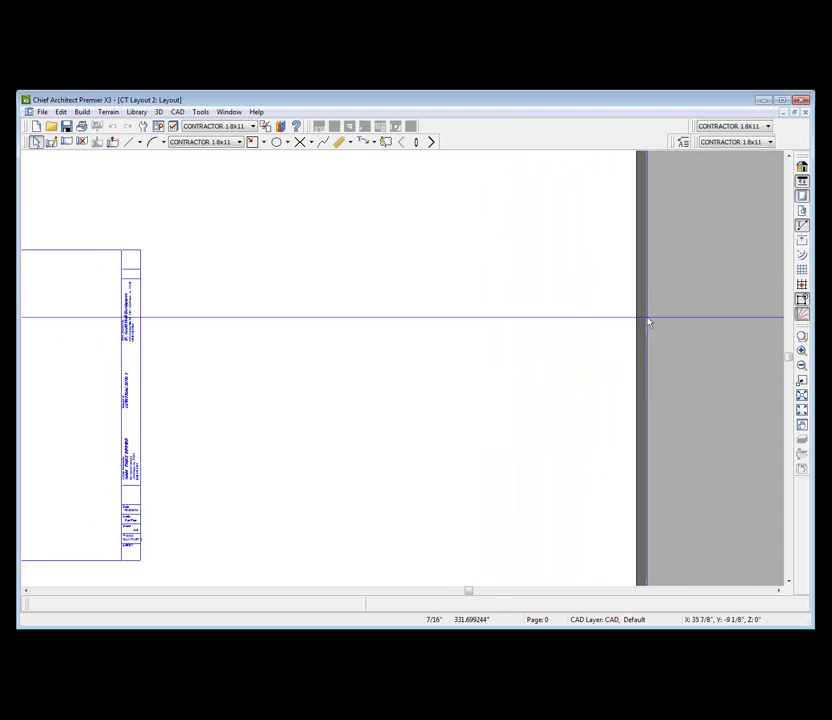
{"action": "scroll", "coordinate": [648, 322], "scroll_direction": "down", "scroll_amount": 3}
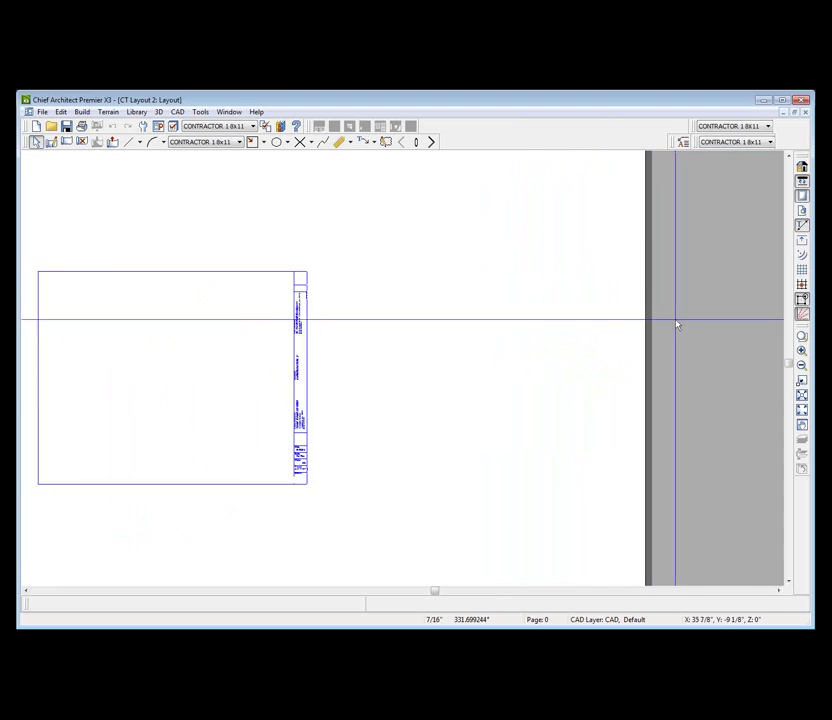
Step: Choose the CONTRACTOR 2 8x11 annotation set
{"action": "left_click", "coordinate": [733, 142]}
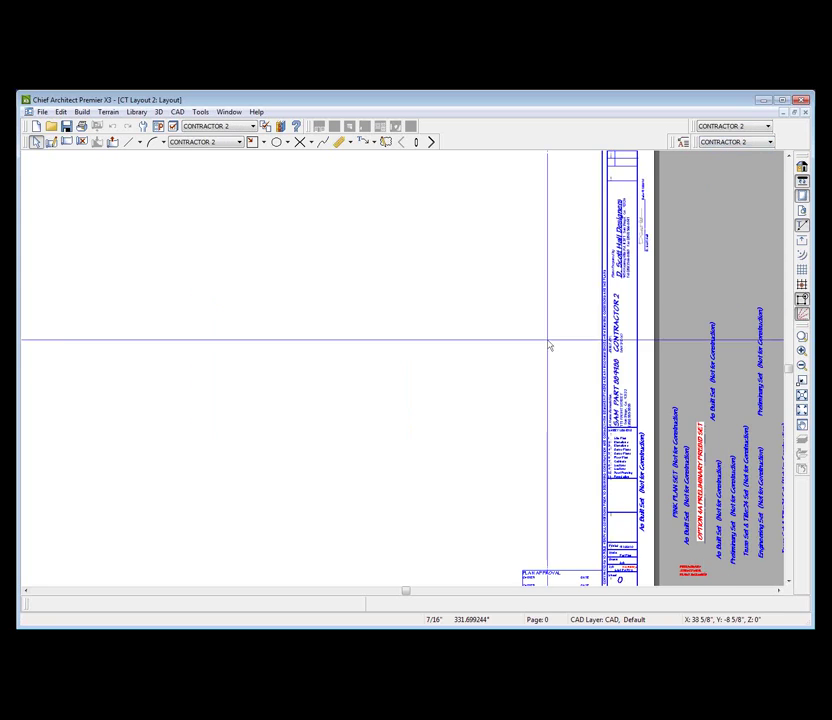
{"action": "scroll", "coordinate": [550, 344], "scroll_direction": "down", "scroll_amount": 3}
{"action": "scroll", "coordinate": [40, 380], "scroll_direction": "up", "scroll_amount": 1}
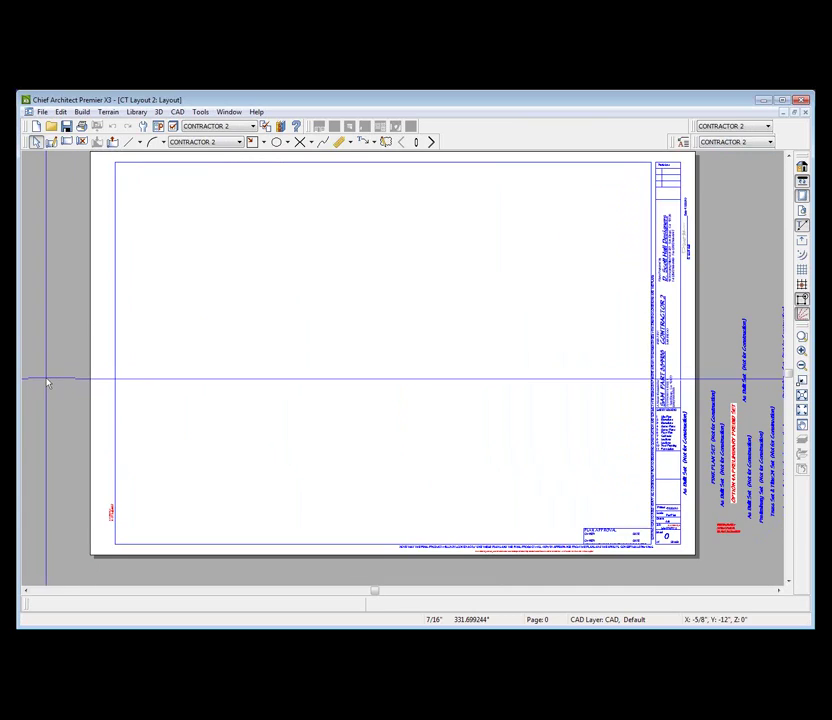
{"action": "scroll", "coordinate": [40, 382], "scroll_direction": "down", "scroll_amount": 1}
{"action": "scroll", "coordinate": [80, 316], "scroll_direction": "up", "scroll_amount": 1}
{"action": "scroll", "coordinate": [89, 334], "scroll_direction": "down", "scroll_amount": 1}
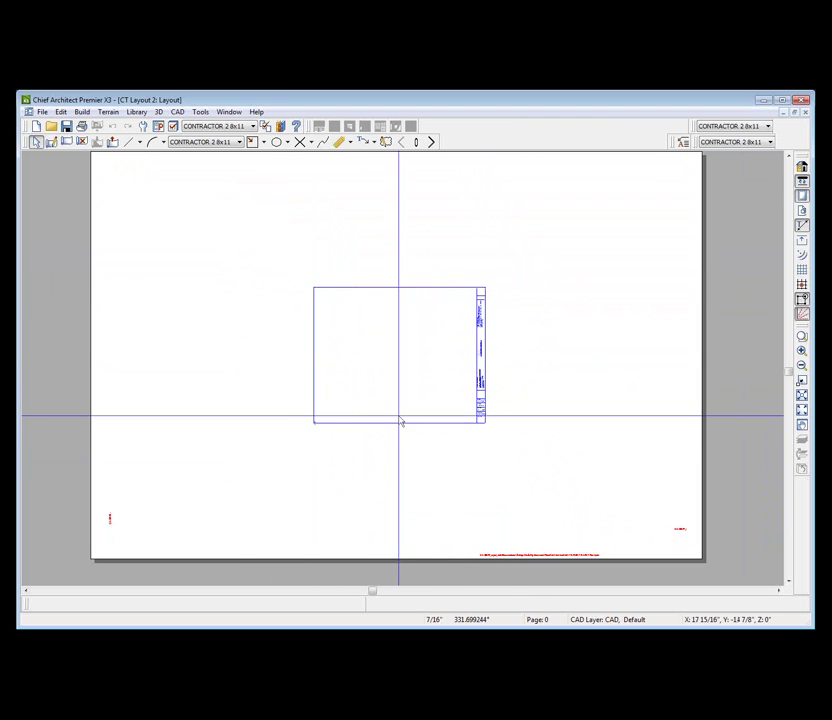
Step: In Page Setup, set both the printer paper and the drawing sheet size to Letter
{"action": "left_click", "coordinate": [42, 111]}
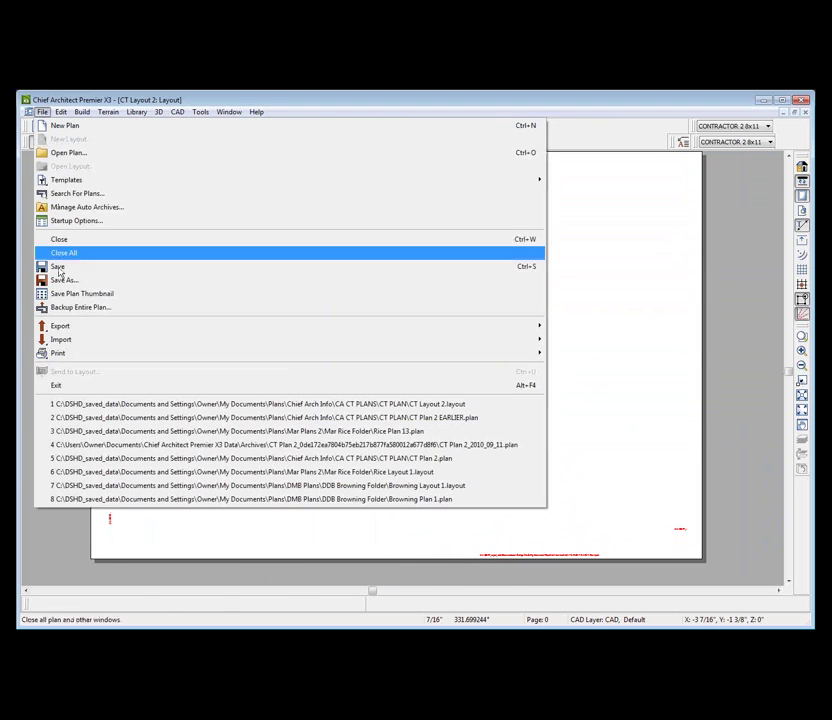
{"action": "mouse_move", "coordinate": [80, 356]}
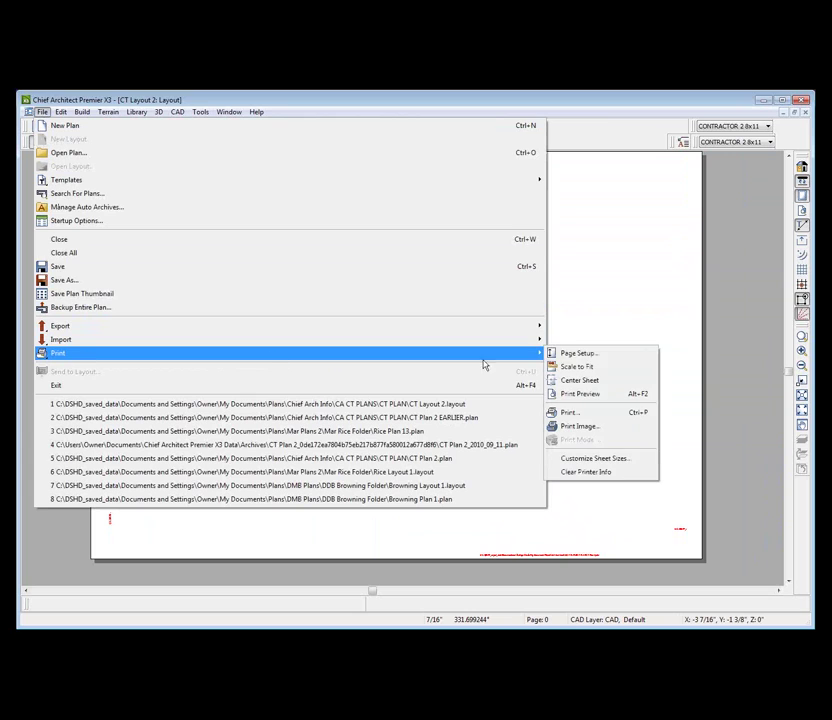
{"action": "left_click", "coordinate": [568, 353]}
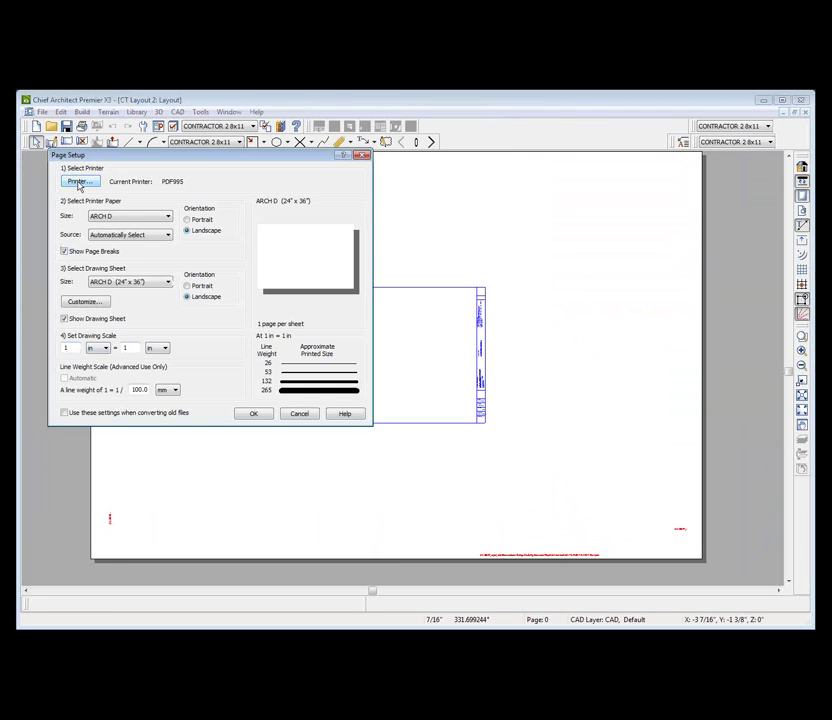
{"action": "left_click", "coordinate": [128, 217]}
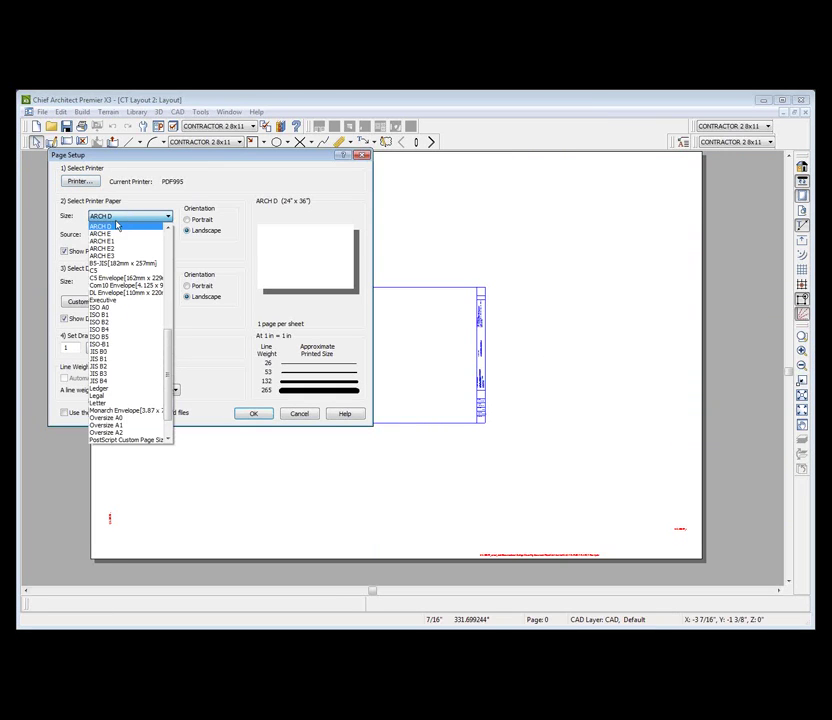
{"action": "left_click", "coordinate": [117, 406]}
{"action": "left_click", "coordinate": [113, 283]}
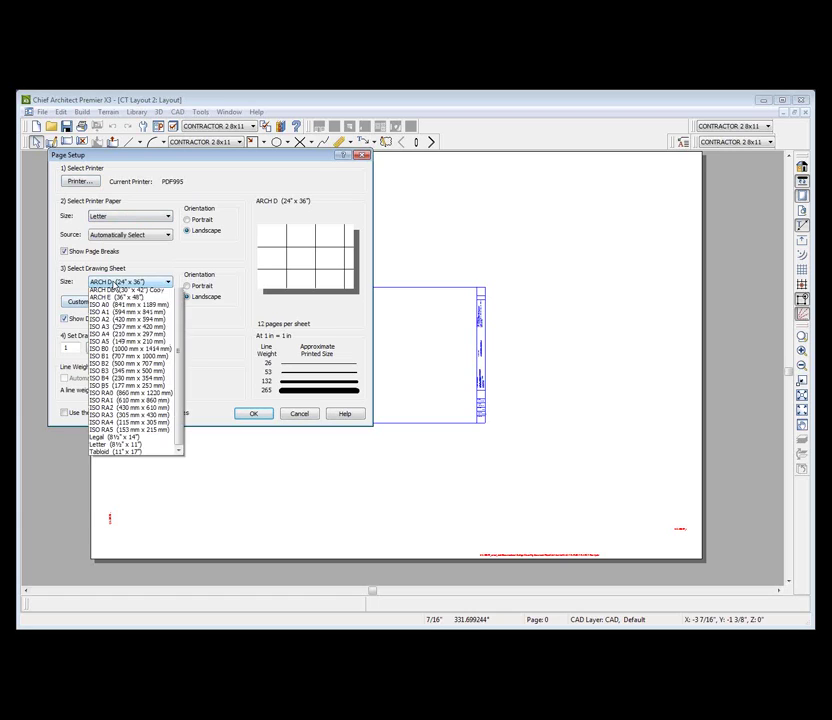
{"action": "left_click", "coordinate": [115, 497]}
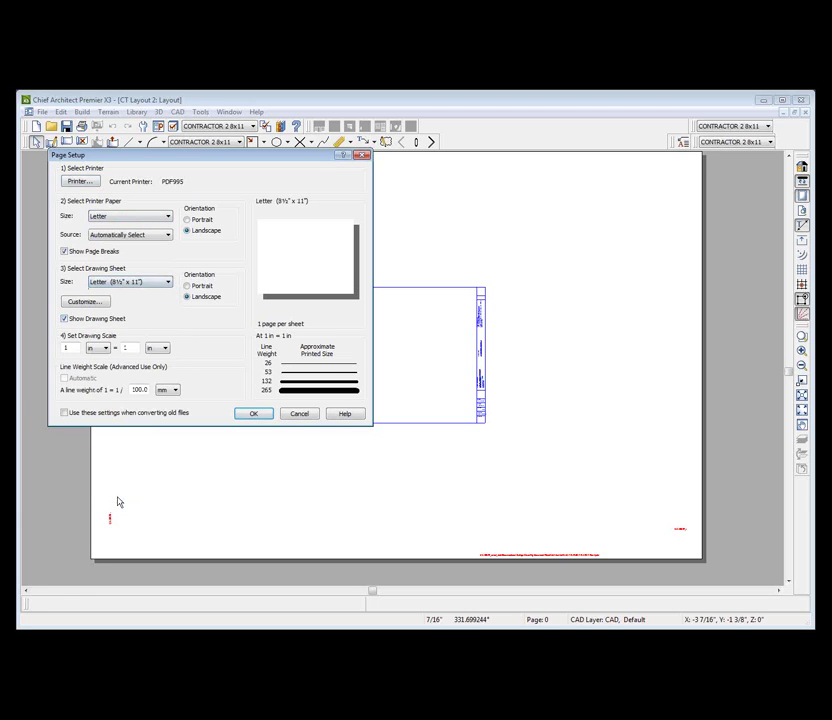
{"action": "left_click", "coordinate": [251, 413]}
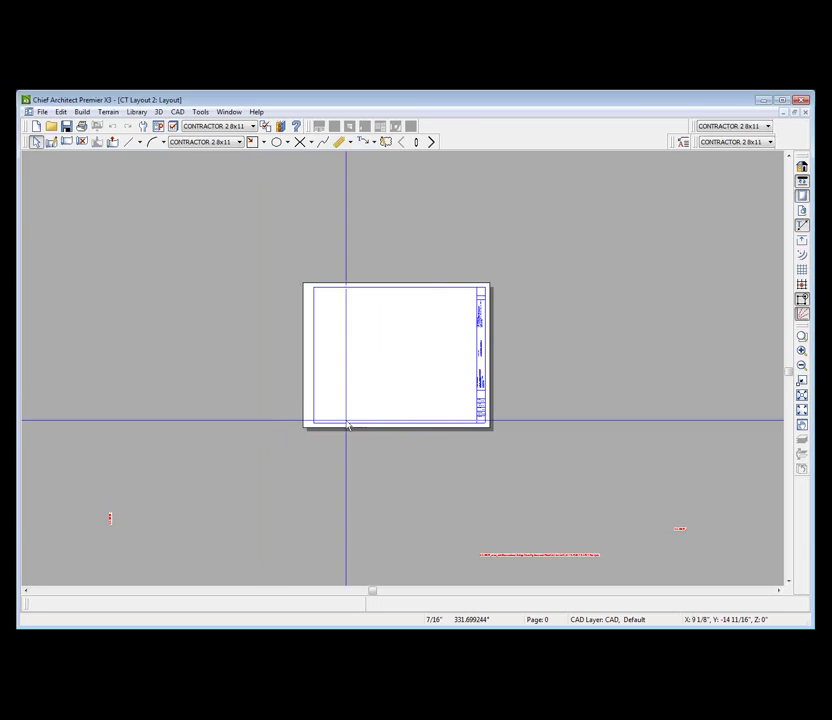
{"action": "scroll", "coordinate": [393, 411], "scroll_direction": "up", "scroll_amount": 2}
{"action": "scroll", "coordinate": [393, 390], "scroll_direction": "up", "scroll_amount": 1}
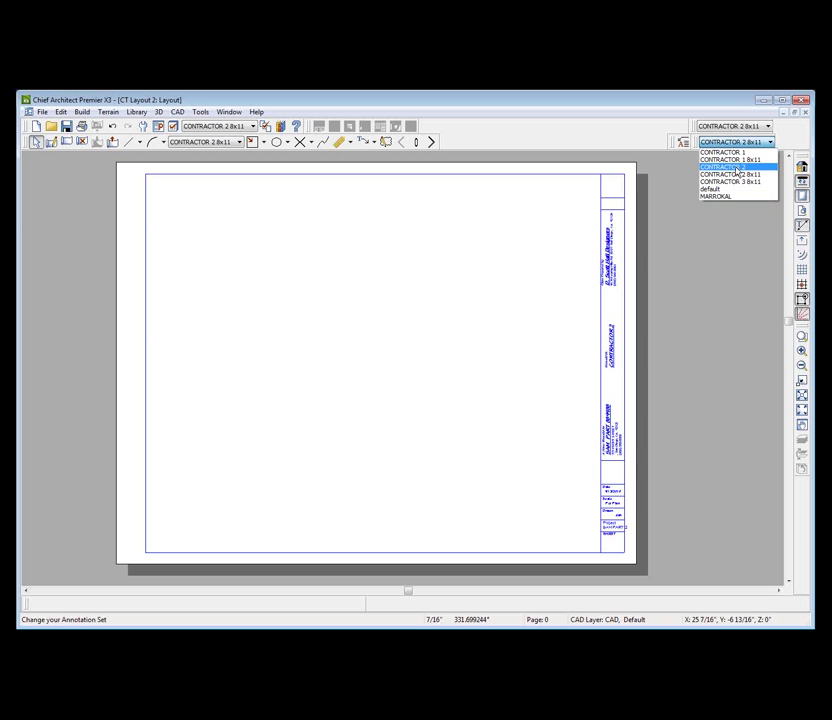
Step: Switch back to the CONTRACTOR 2 annotation set
{"action": "left_click", "coordinate": [729, 169]}
{"action": "scroll", "coordinate": [563, 319], "scroll_direction": "down", "scroll_amount": 2}
{"action": "scroll", "coordinate": [460, 301], "scroll_direction": "down", "scroll_amount": 2}
{"action": "scroll", "coordinate": [580, 206], "scroll_direction": "up", "scroll_amount": 3}
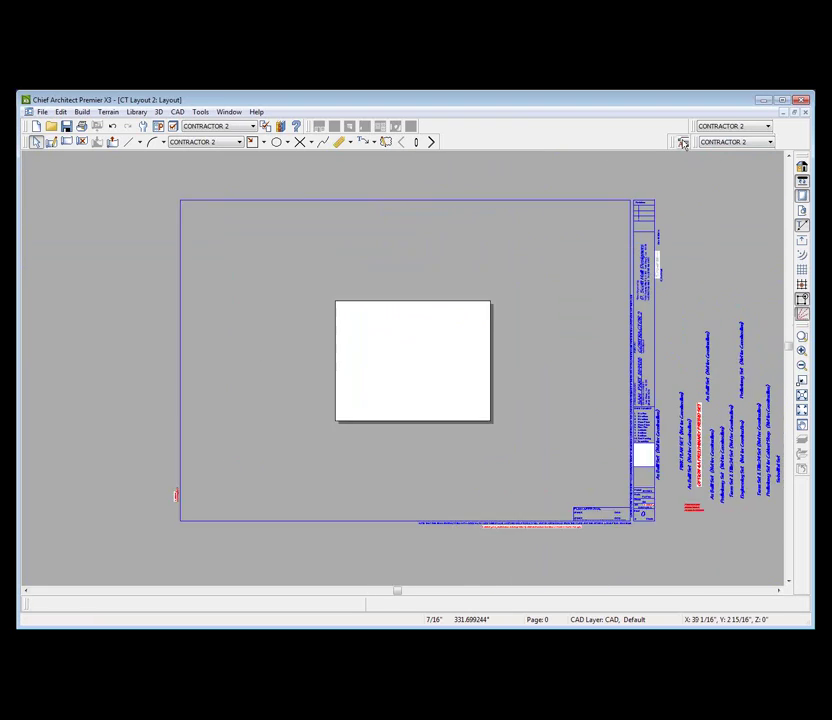
Step: In Page Setup, set the printer paper and the drawing sheet to ARCH D (24x36)
{"action": "left_click", "coordinate": [42, 112]}
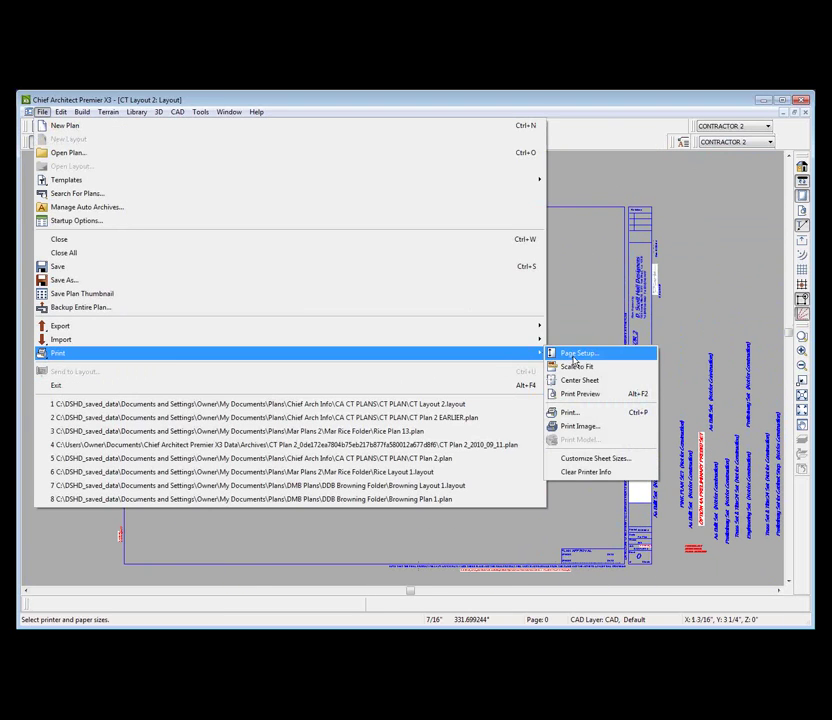
{"action": "left_click", "coordinate": [576, 353]}
{"action": "left_click", "coordinate": [86, 218]}
{"action": "scroll", "coordinate": [97, 382], "scroll_direction": "up", "scroll_amount": 5}
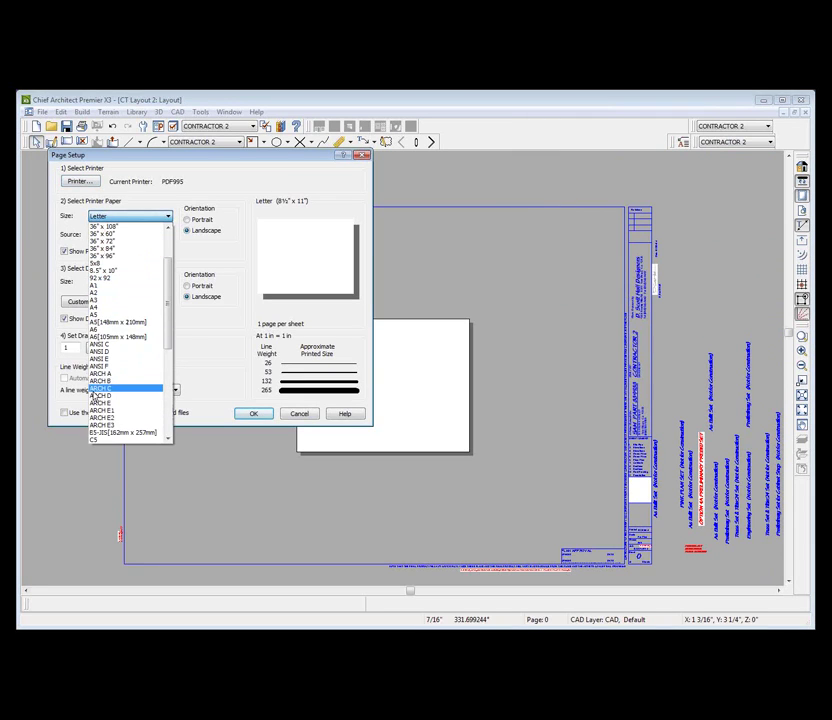
{"action": "left_click", "coordinate": [100, 396]}
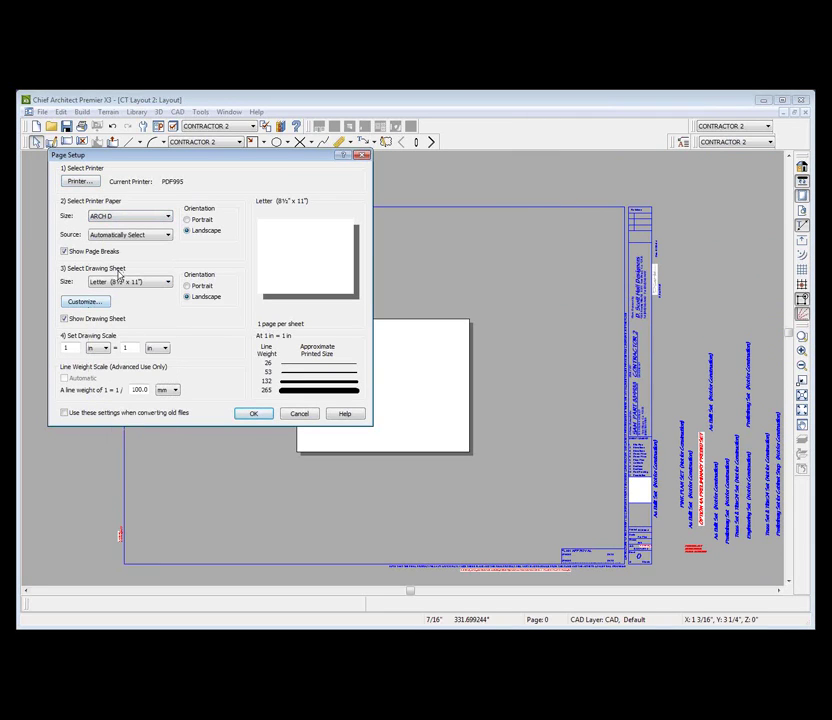
{"action": "left_click", "coordinate": [125, 282]}
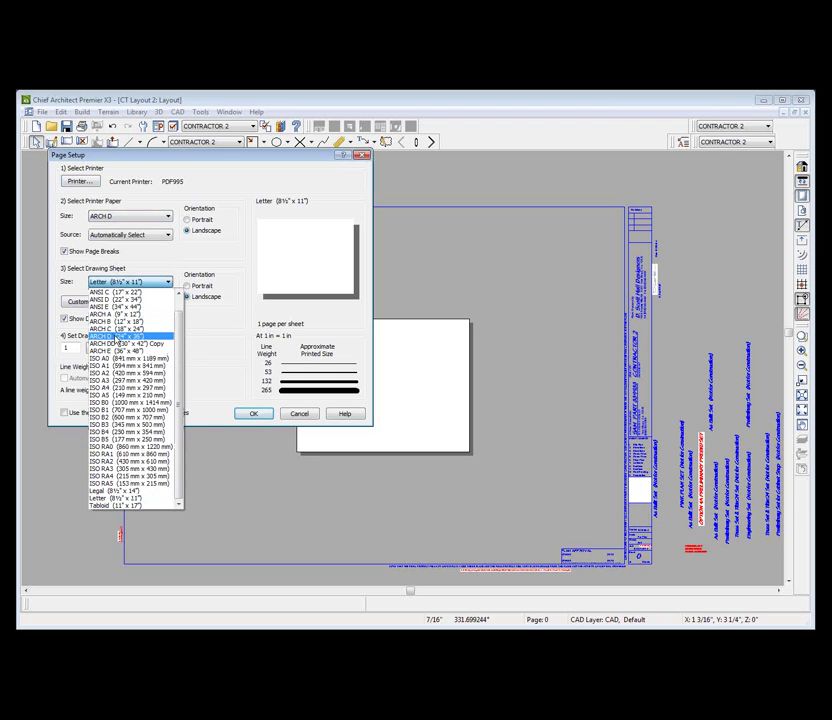
{"action": "left_click", "coordinate": [115, 336]}
{"action": "left_click", "coordinate": [254, 414]}
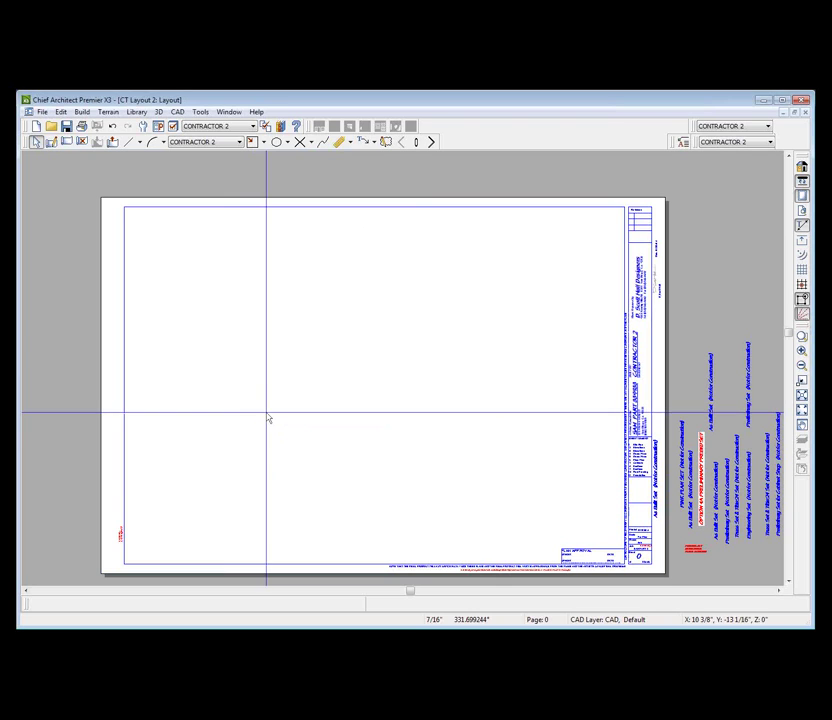
{"action": "scroll", "coordinate": [677, 388], "scroll_direction": "up", "scroll_amount": 2}
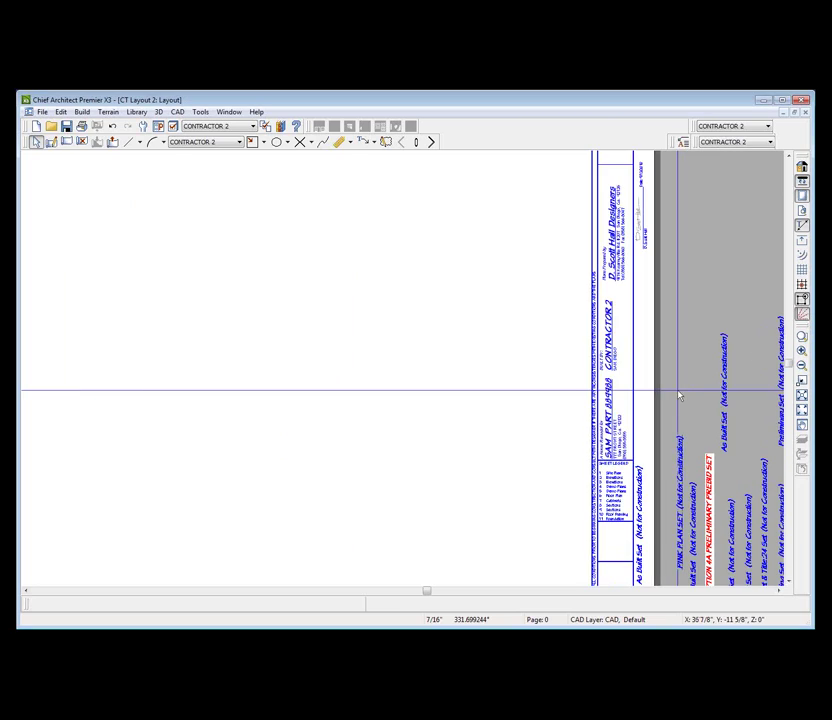
{"action": "scroll", "coordinate": [580, 248], "scroll_direction": "up", "scroll_amount": 2}
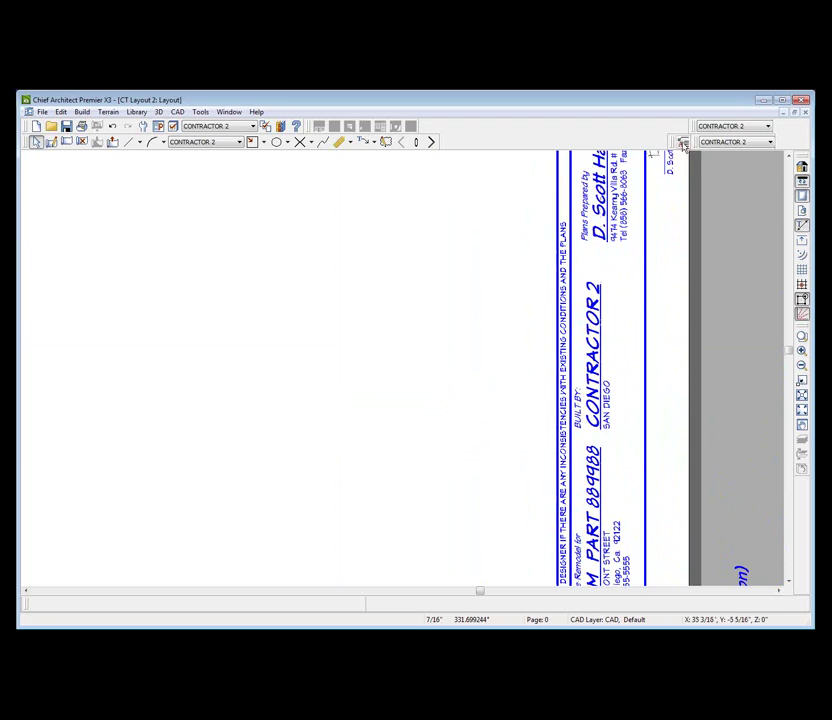
Step: Duplicate CONTRACTOR 2 as a CONTRACTOR 3 annotation set and make it active
{"action": "left_click", "coordinate": [683, 141]}
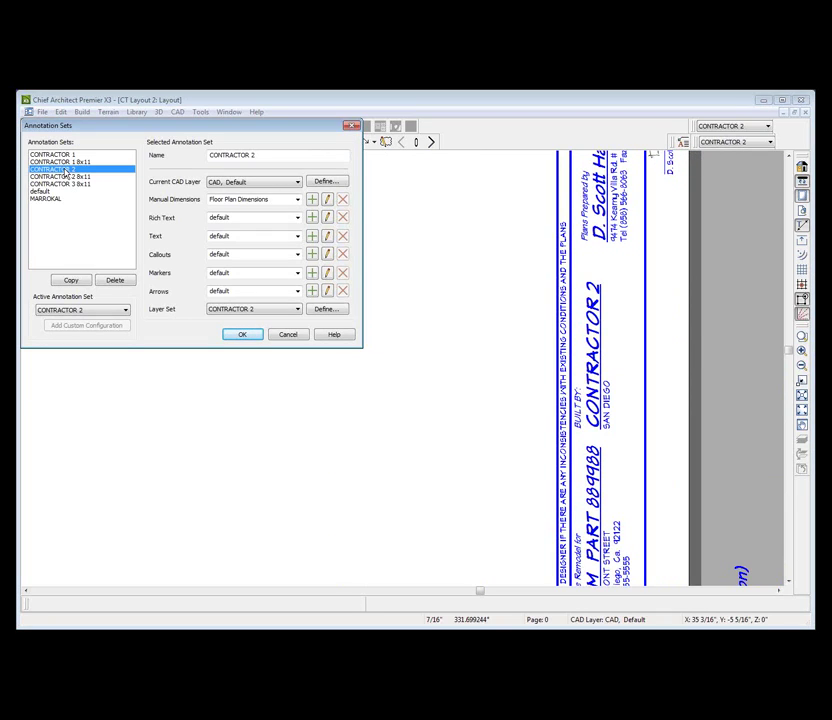
{"action": "left_click", "coordinate": [71, 280]}
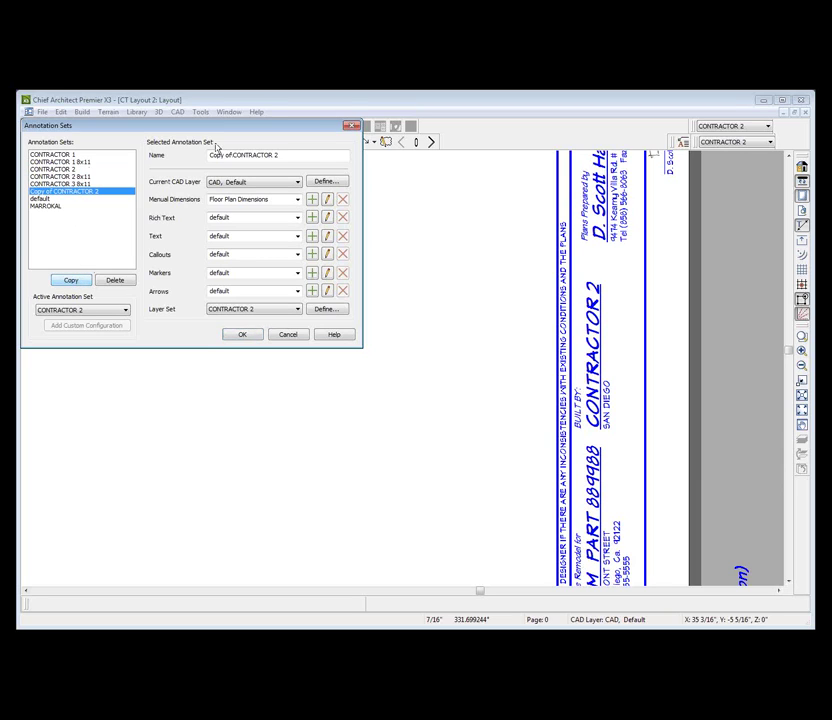
{"action": "left_click_drag", "start_coordinate": [233, 155], "coordinate": [204, 150]}
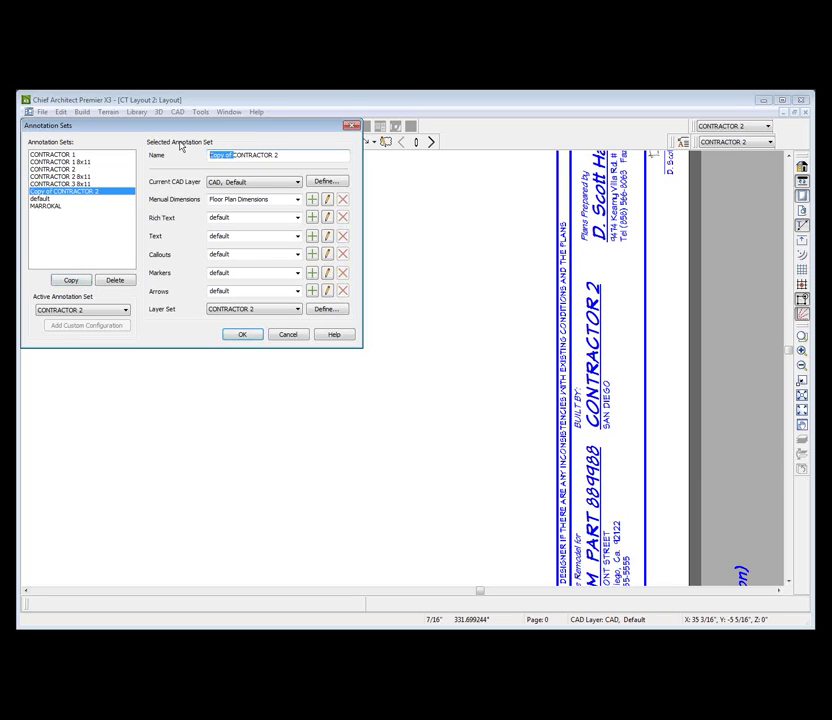
{"action": "key", "text": "BackSpace"}
{"action": "left_click", "coordinate": [96, 311]}
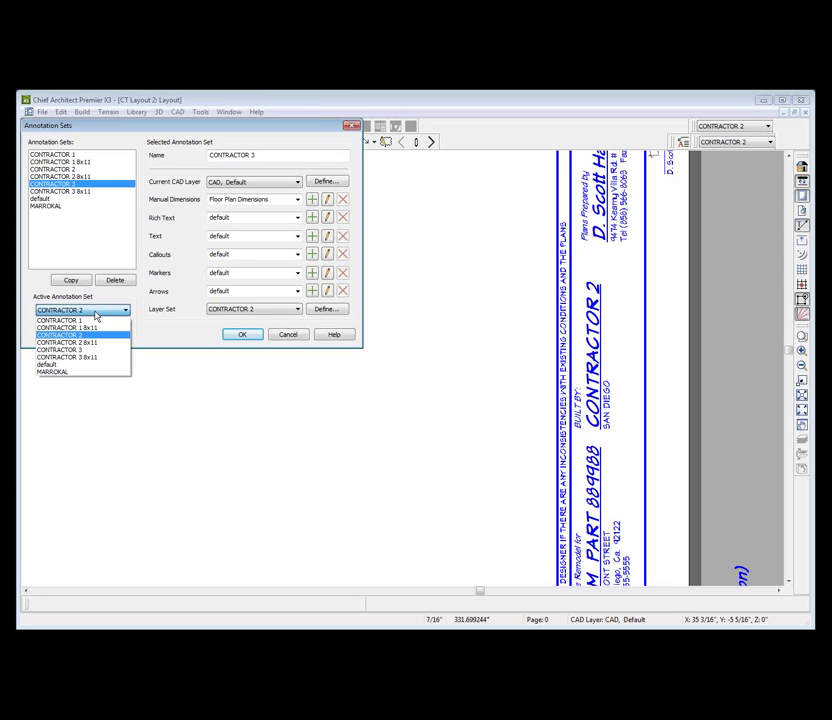
{"action": "left_click", "coordinate": [77, 350]}
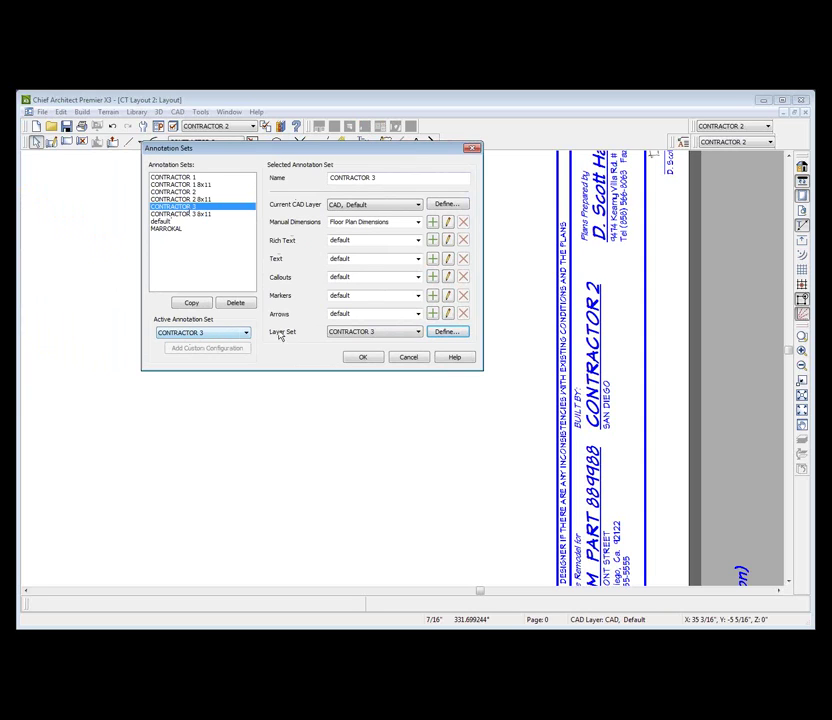
Step: Confirm the annotation set changes and inspect the CONTRACTOR 2 title text's layer settings
{"action": "left_click", "coordinate": [361, 359]}
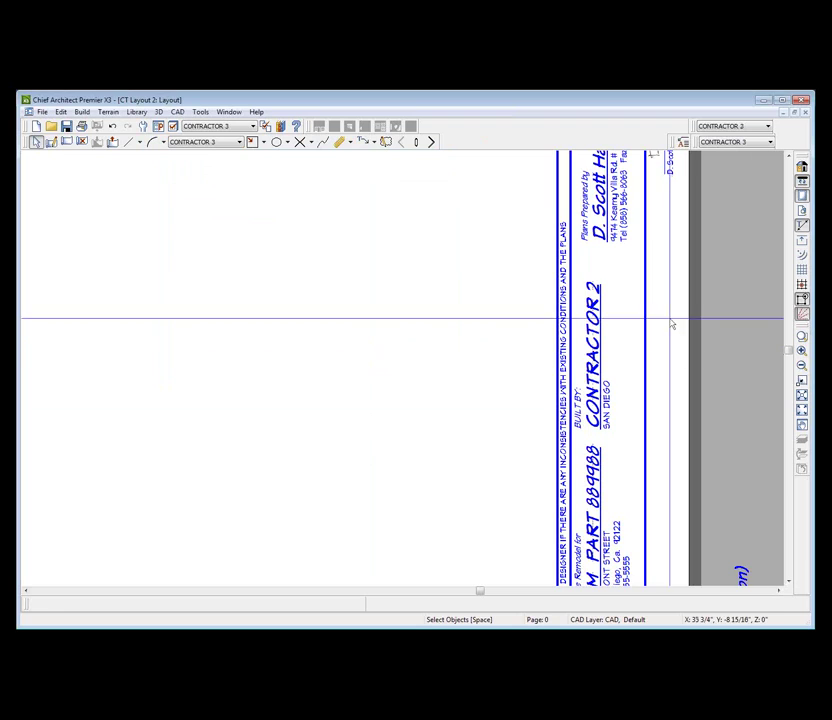
{"action": "left_click", "coordinate": [590, 341]}
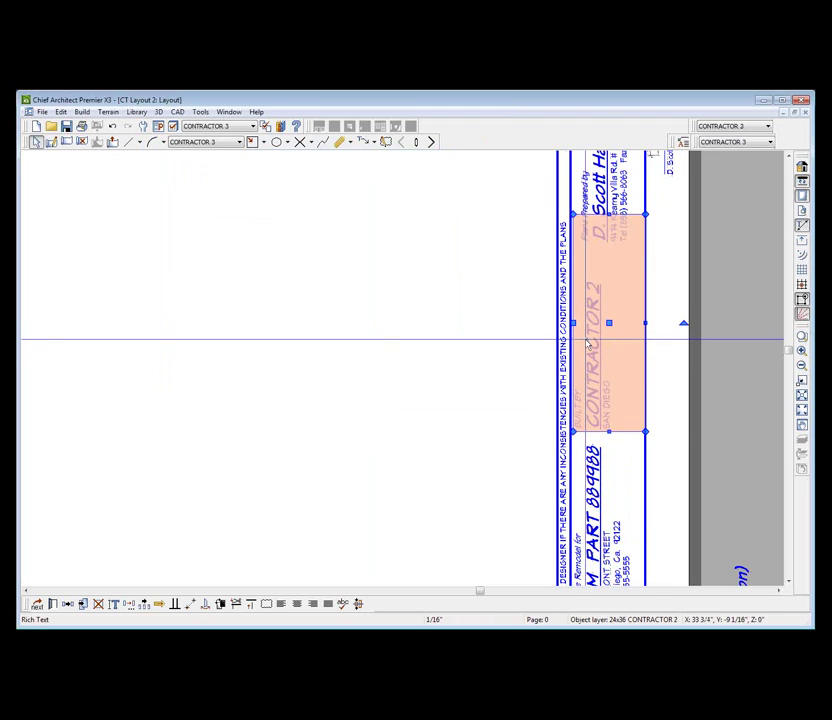
{"action": "double_click", "coordinate": [589, 343]}
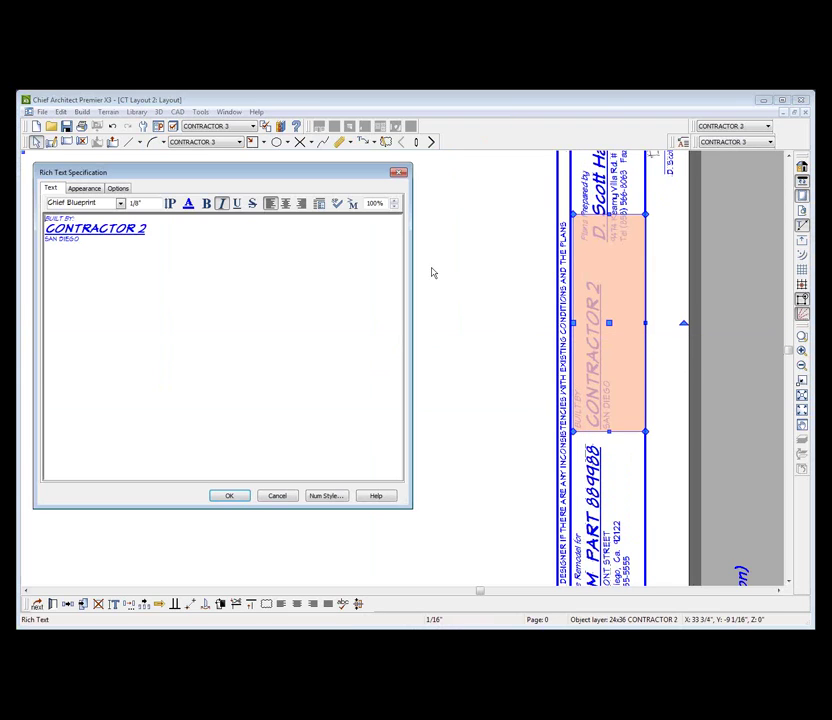
{"action": "left_click", "coordinate": [84, 188]}
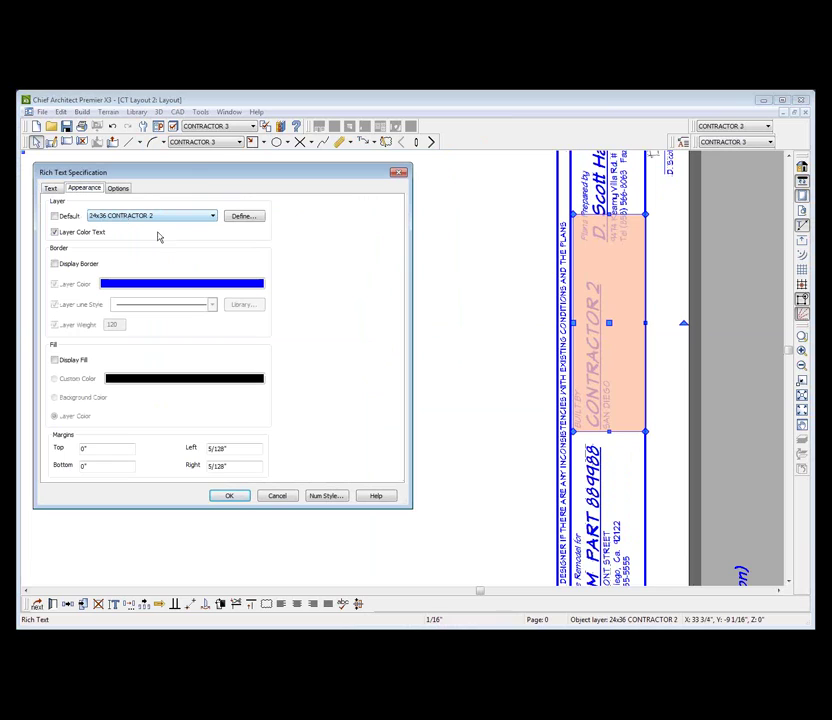
{"action": "left_click", "coordinate": [278, 496]}
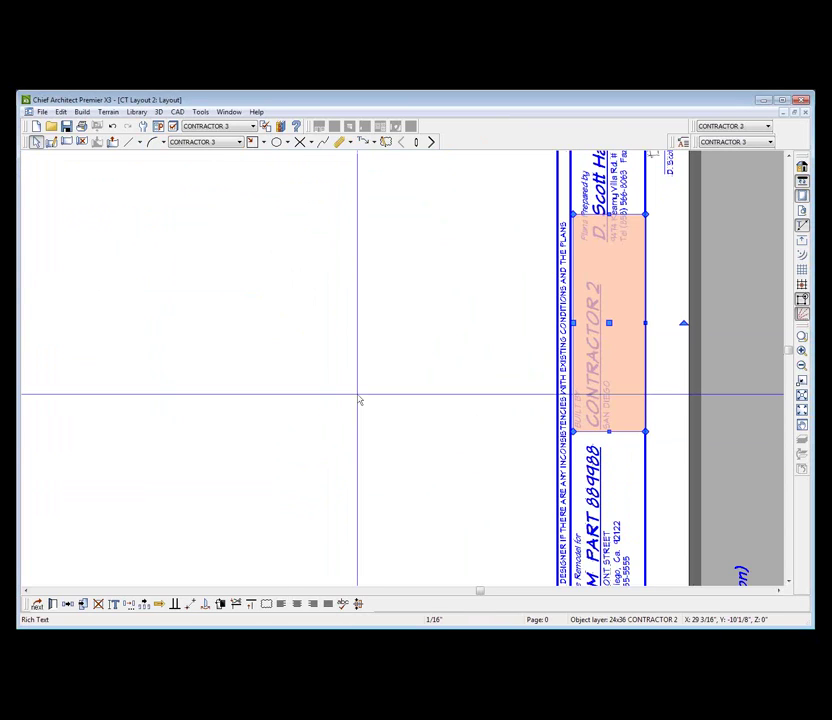
Step: Change the title text to CONTRACTOR 3 and put it on the 24x36 CONTRACTOR 3 layer
{"action": "left_click", "coordinate": [82, 604]}
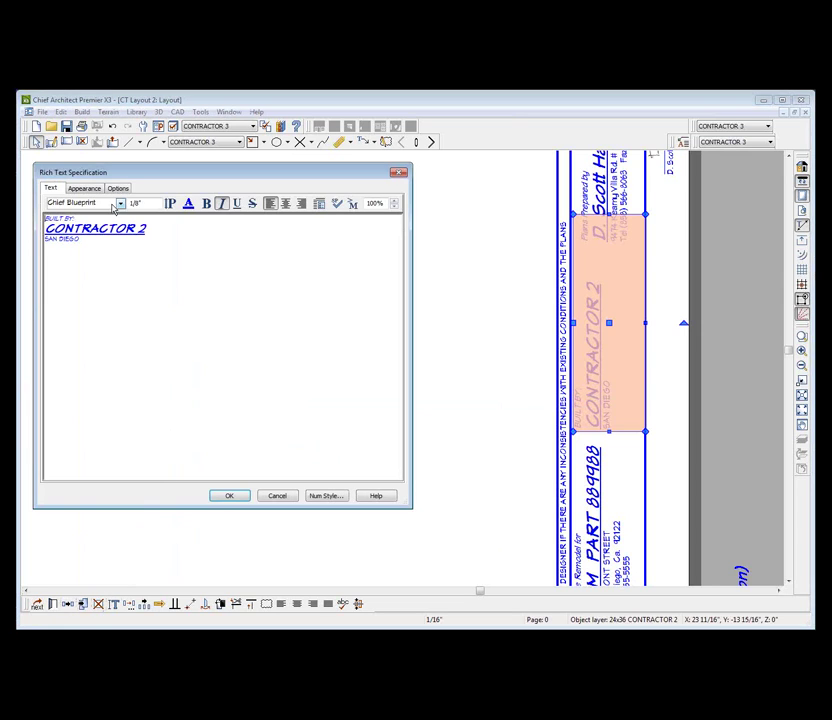
{"action": "left_click", "coordinate": [150, 231]}
{"action": "key", "text": "BackSpace"}
{"action": "type", "text": "3"}
{"action": "left_click", "coordinate": [85, 189]}
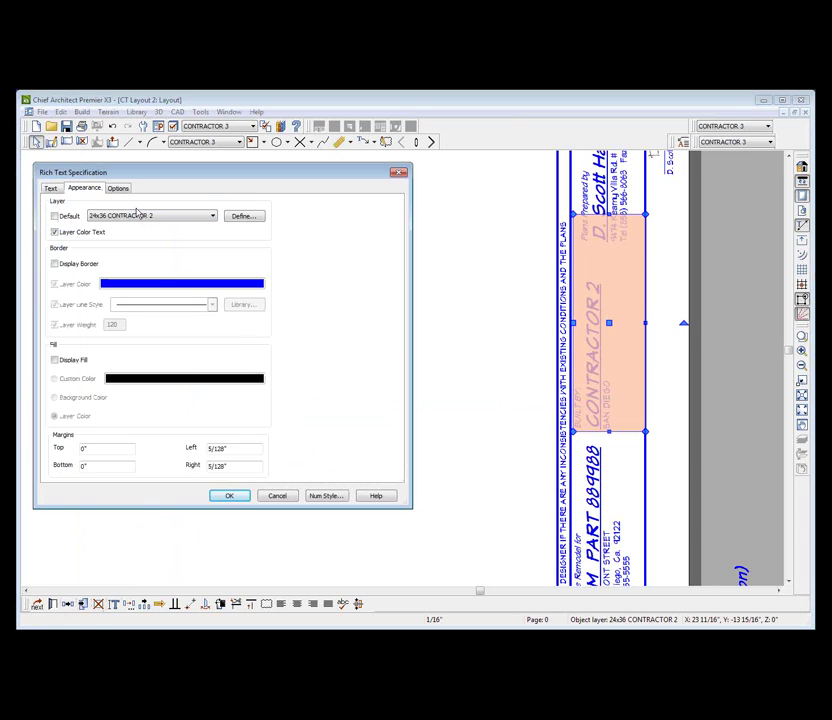
{"action": "left_click", "coordinate": [140, 216]}
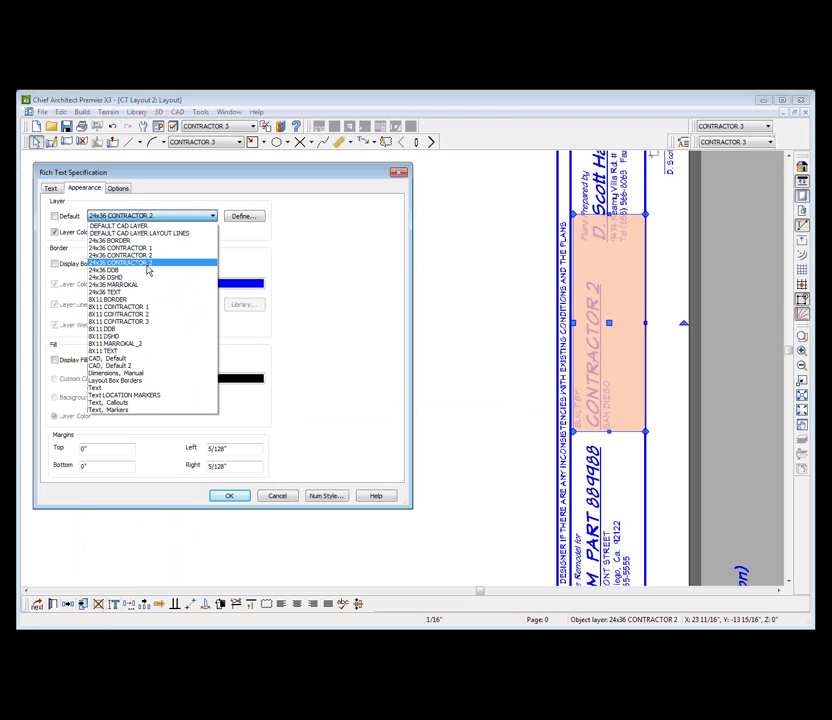
{"action": "left_click", "coordinate": [145, 262]}
{"action": "left_click", "coordinate": [231, 497]}
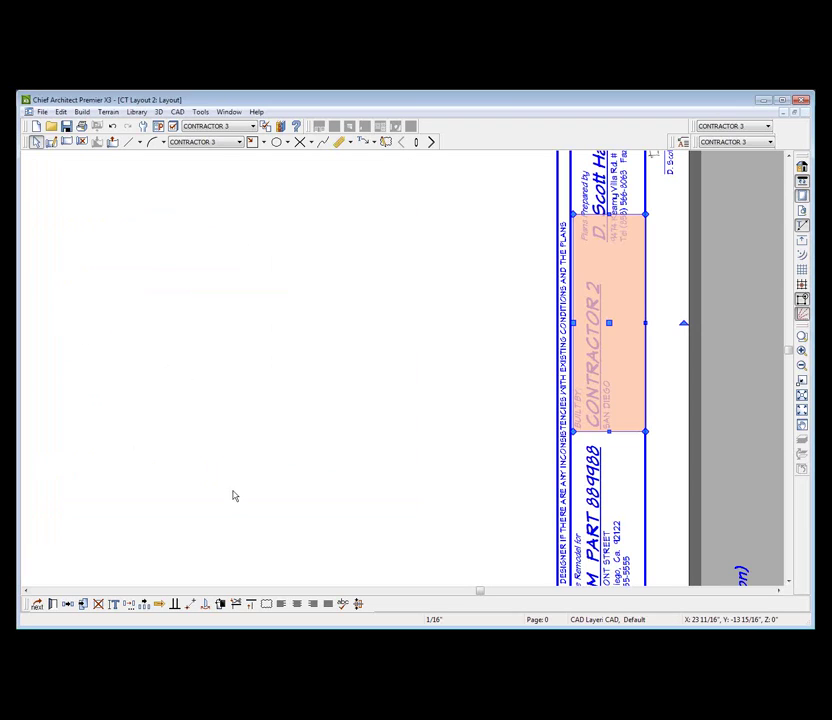
{"action": "left_click", "coordinate": [248, 431]}
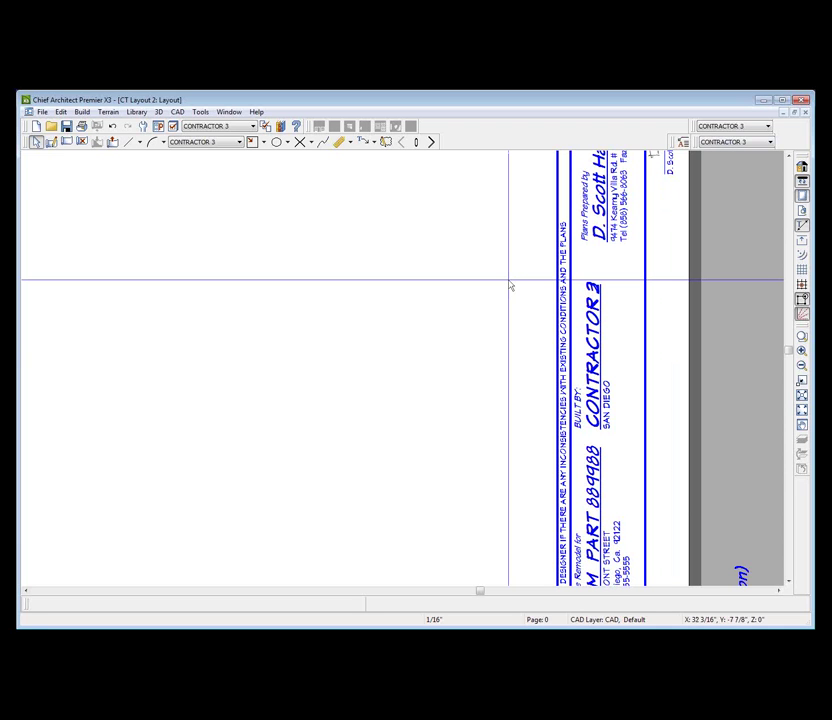
Step: Turn off display of the 24x36 CONTRACTOR 2 layer, then review another annotation set's layer display
{"action": "double_click", "coordinate": [511, 287]}
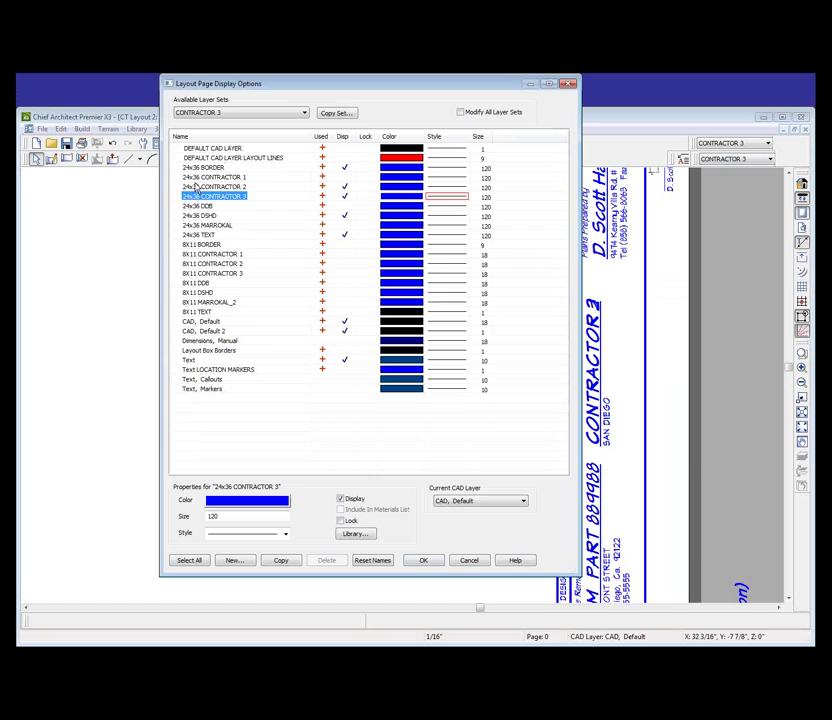
{"action": "left_click", "coordinate": [254, 189]}
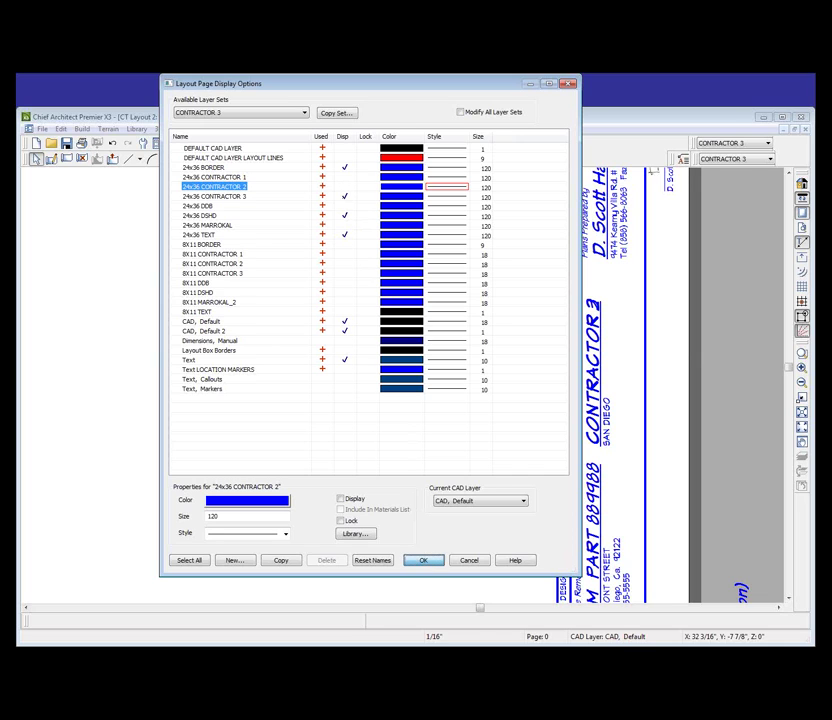
{"action": "left_click", "coordinate": [423, 560]}
{"action": "scroll", "coordinate": [637, 357], "scroll_direction": "up", "scroll_amount": 3}
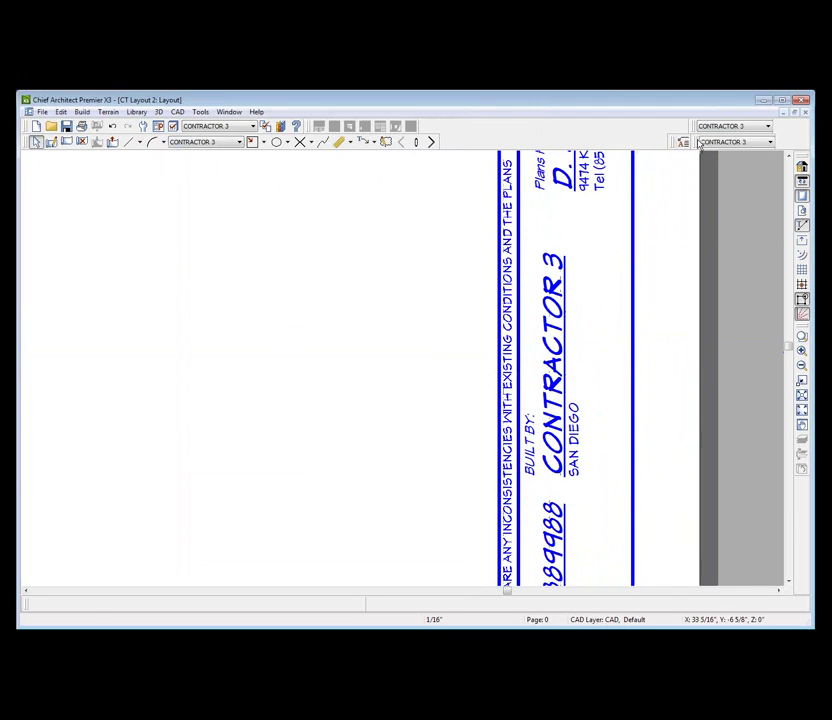
{"action": "left_click", "coordinate": [715, 145]}
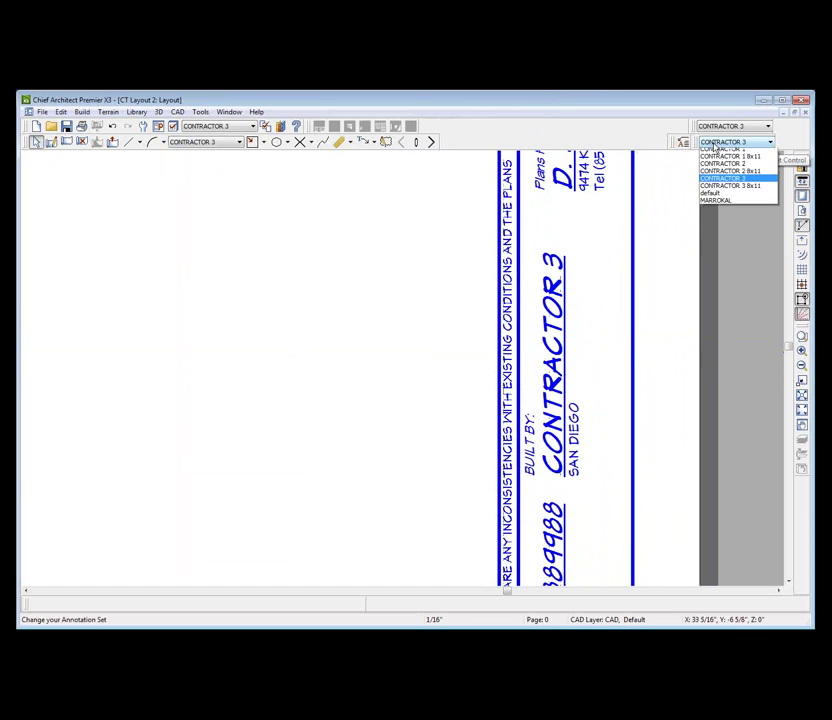
{"action": "left_click", "coordinate": [724, 152]}
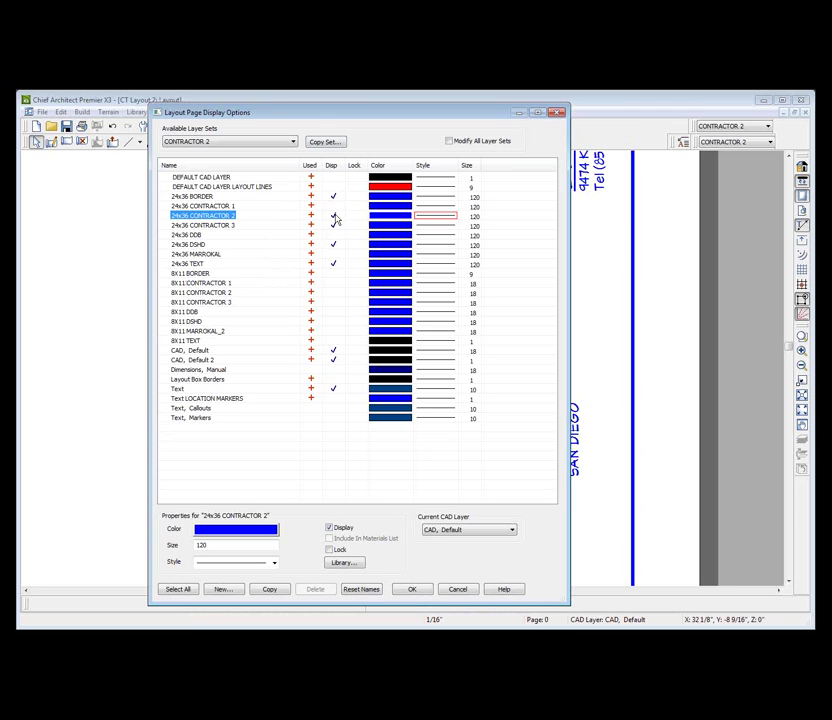
{"action": "left_click", "coordinate": [412, 589]}
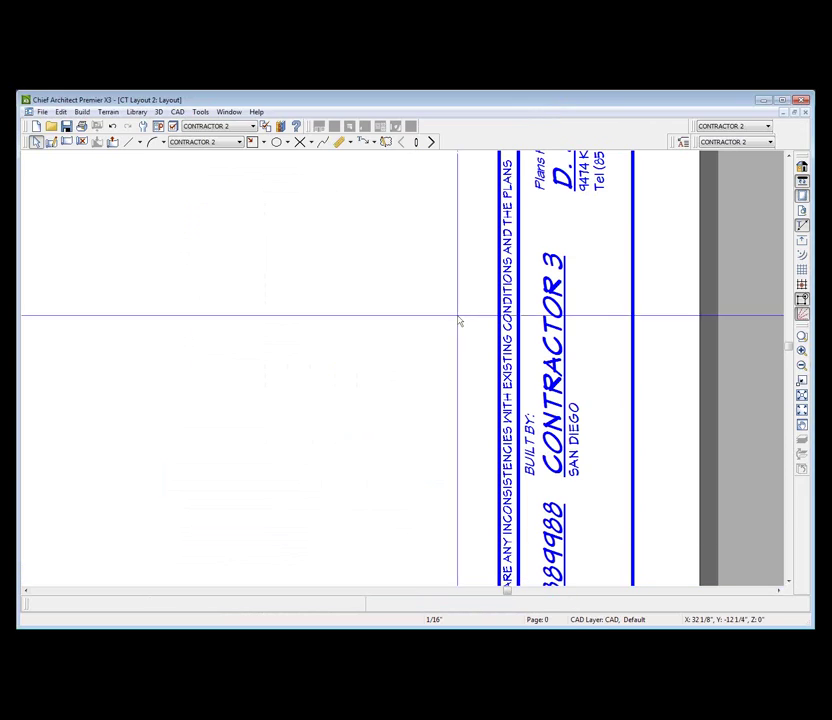
Step: Check the CONTRACTOR 3 title text's layer in its Rich Text Specification
{"action": "left_click", "coordinate": [749, 145]}
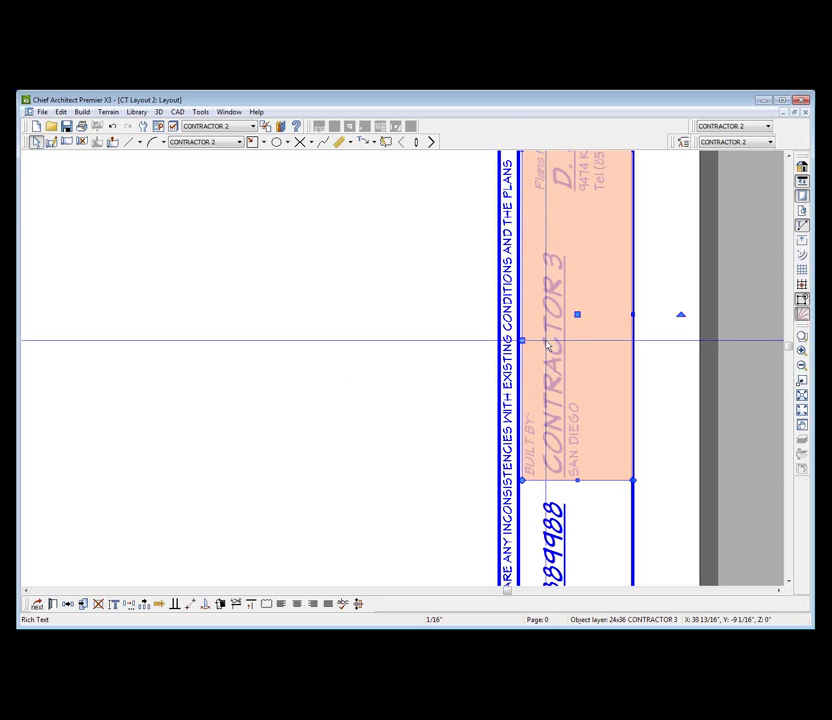
{"action": "double_click", "coordinate": [547, 347]}
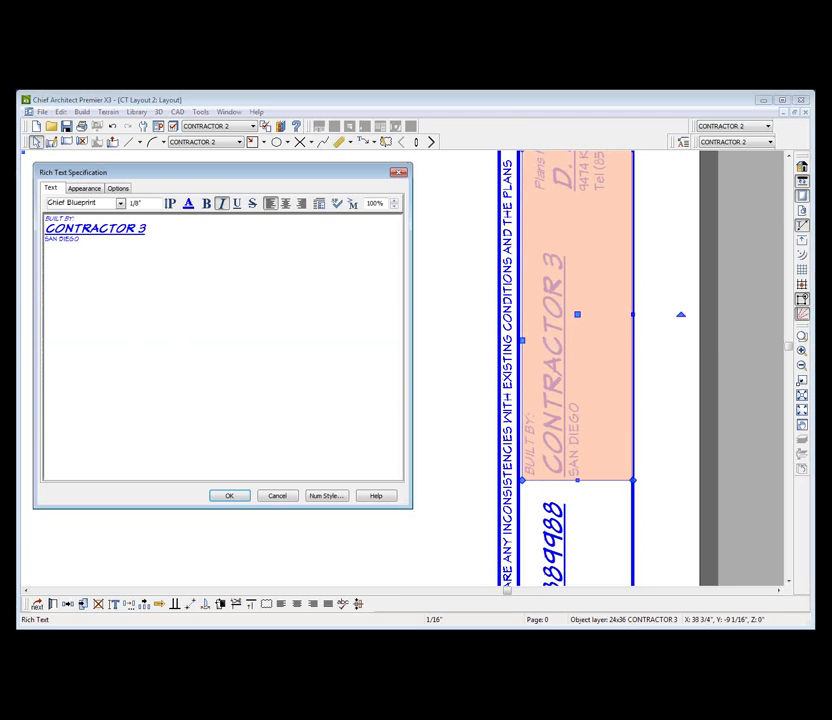
{"action": "left_click", "coordinate": [85, 189]}
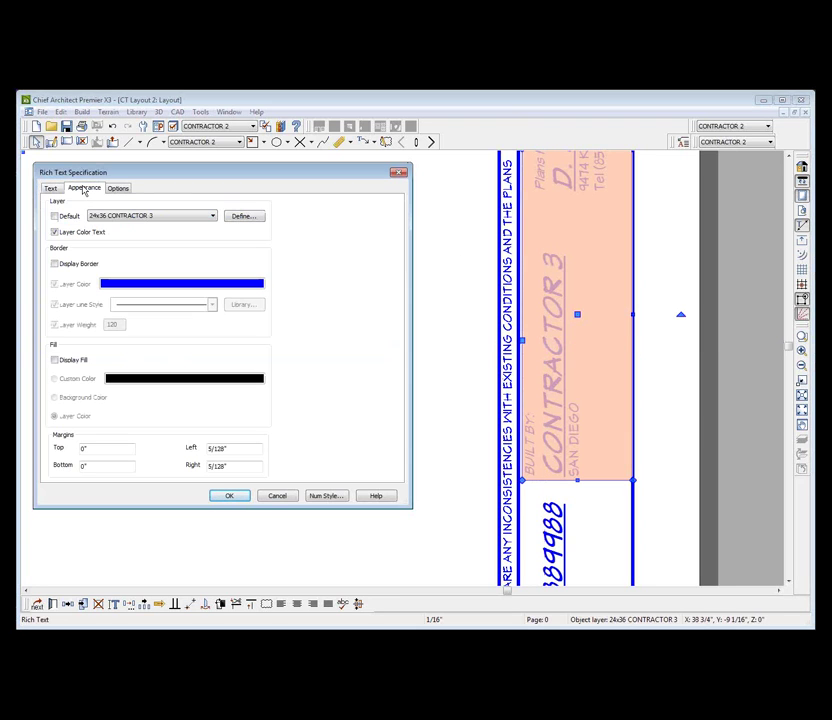
{"action": "left_click", "coordinate": [275, 496]}
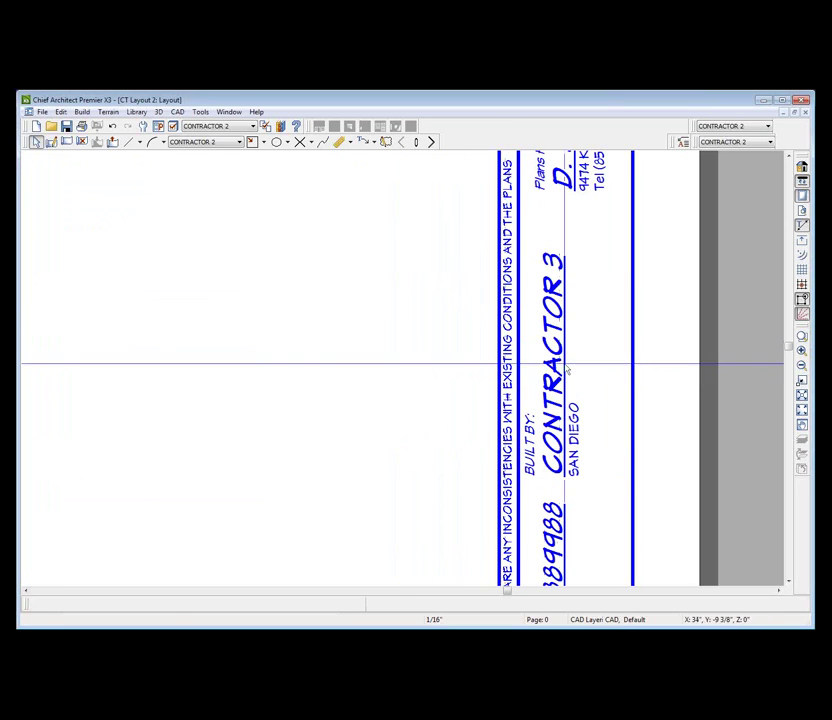
Step: Drag the CONTRACTOR 3 text off and back into the title block, confirming its 24x36 CONTRACTOR 3 layer
{"action": "left_click_drag", "start_coordinate": [577, 314], "coordinate": [421, 333]}
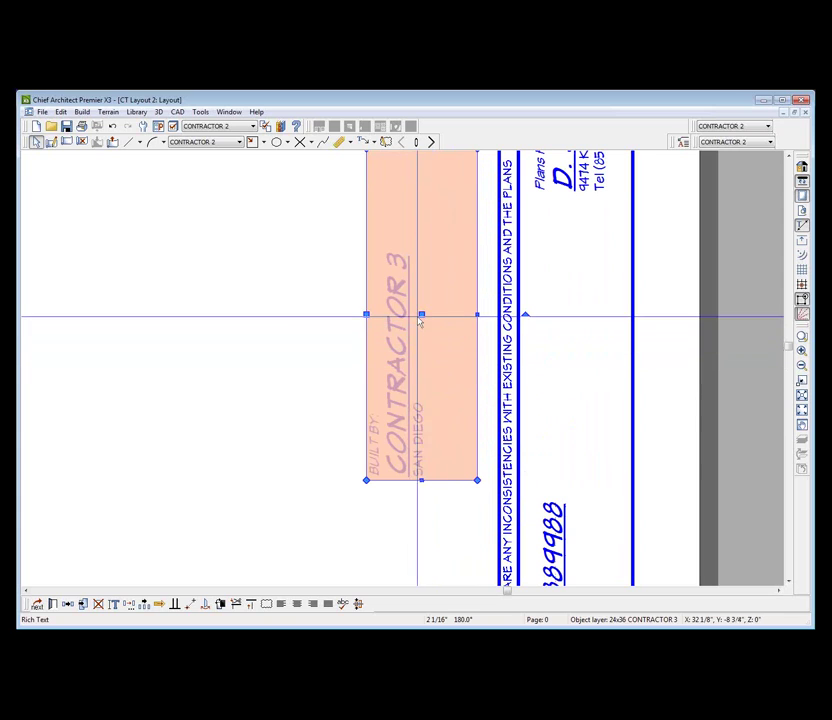
{"action": "left_click_drag", "start_coordinate": [421, 314], "coordinate": [570, 323]}
{"action": "double_click", "coordinate": [540, 345]}
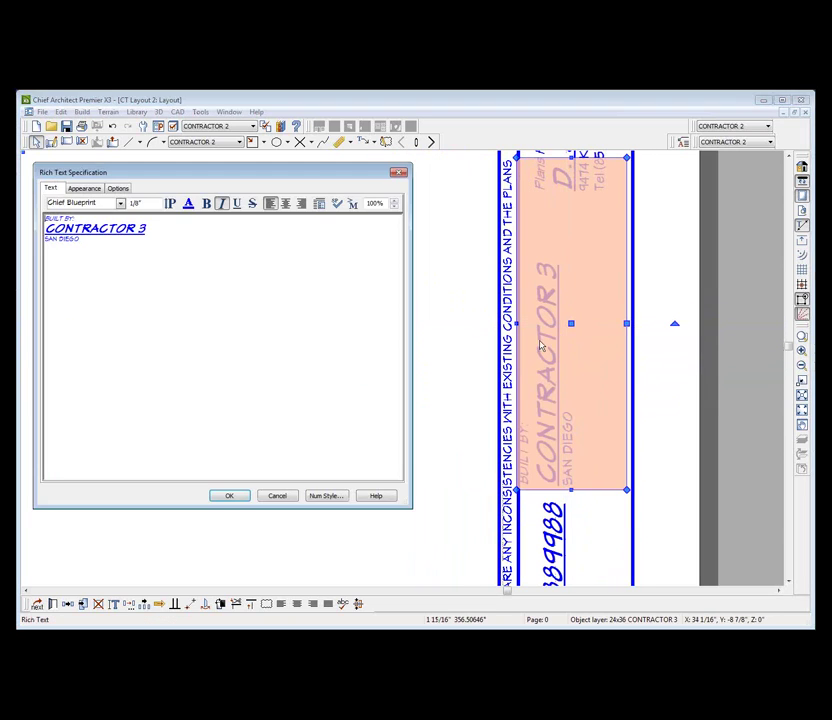
{"action": "left_click", "coordinate": [84, 188]}
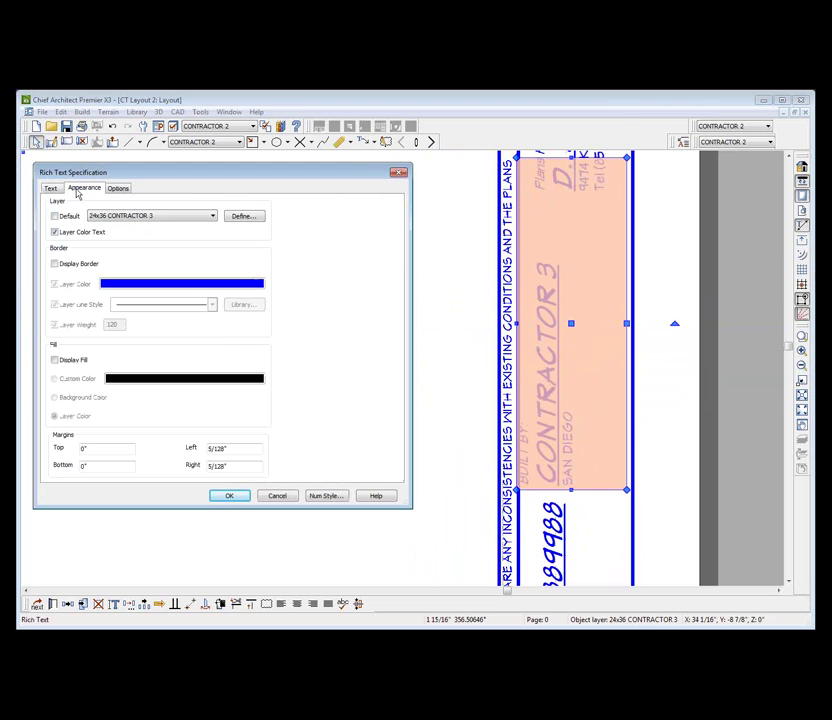
{"action": "left_click", "coordinate": [229, 496]}
{"action": "left_click", "coordinate": [260, 436]}
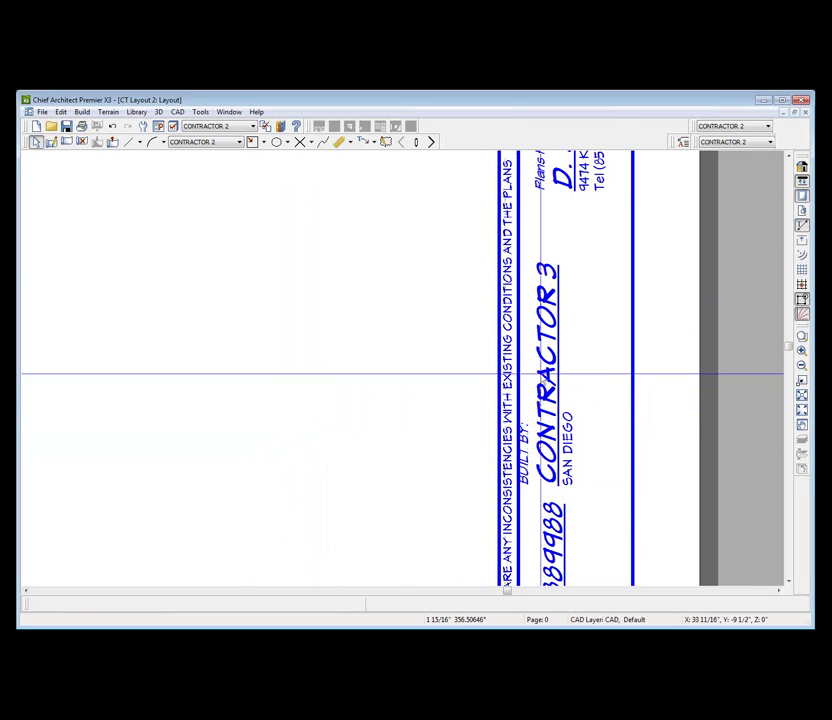
{"action": "left_click", "coordinate": [557, 370]}
Step: Paste a copy of the title text beside the title block on the 24x36 CONTRACTOR 2 layer
{"action": "key", "text": "ctrl+c"}
{"action": "key", "text": "ctrl+v"}
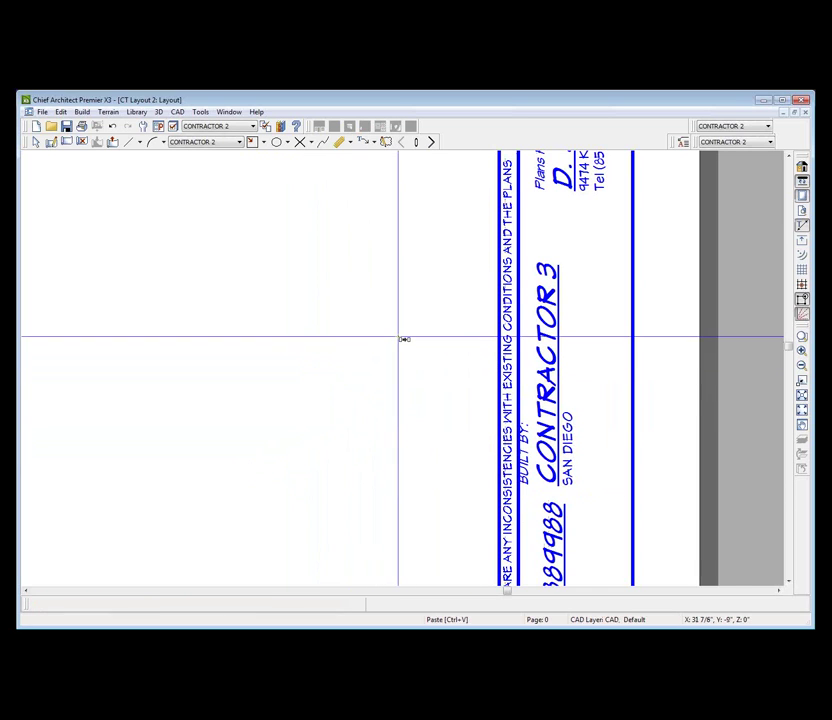
{"action": "left_click", "coordinate": [398, 337]}
{"action": "double_click", "coordinate": [387, 360]}
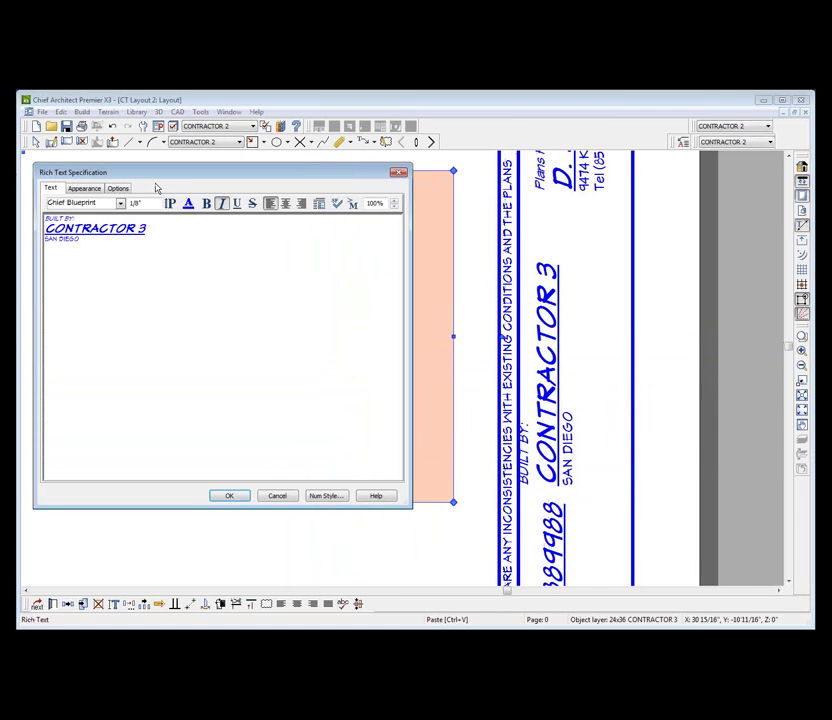
{"action": "left_click", "coordinate": [84, 188]}
{"action": "left_click", "coordinate": [145, 216]}
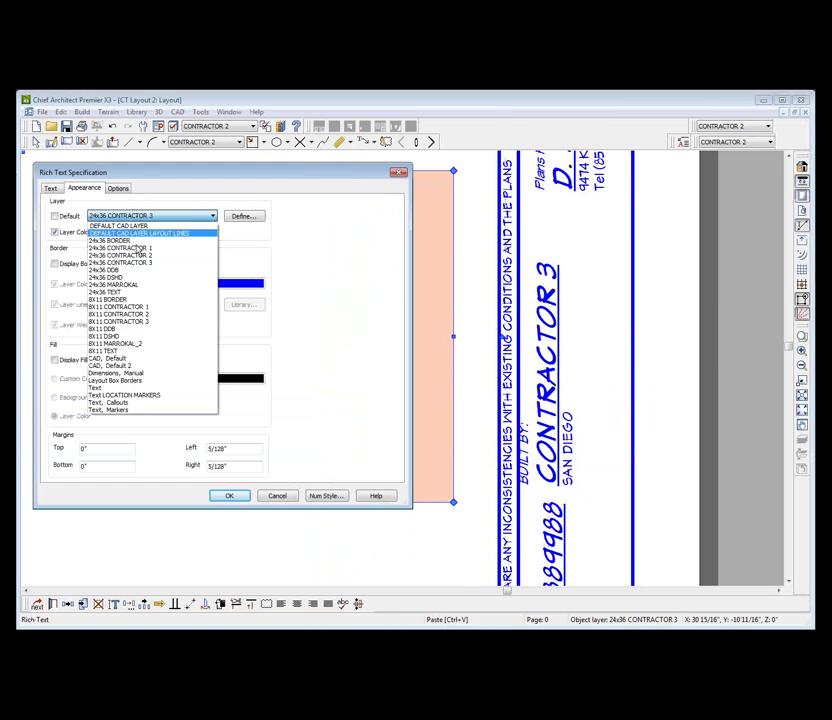
{"action": "left_click", "coordinate": [134, 255]}
{"action": "left_click", "coordinate": [232, 496]}
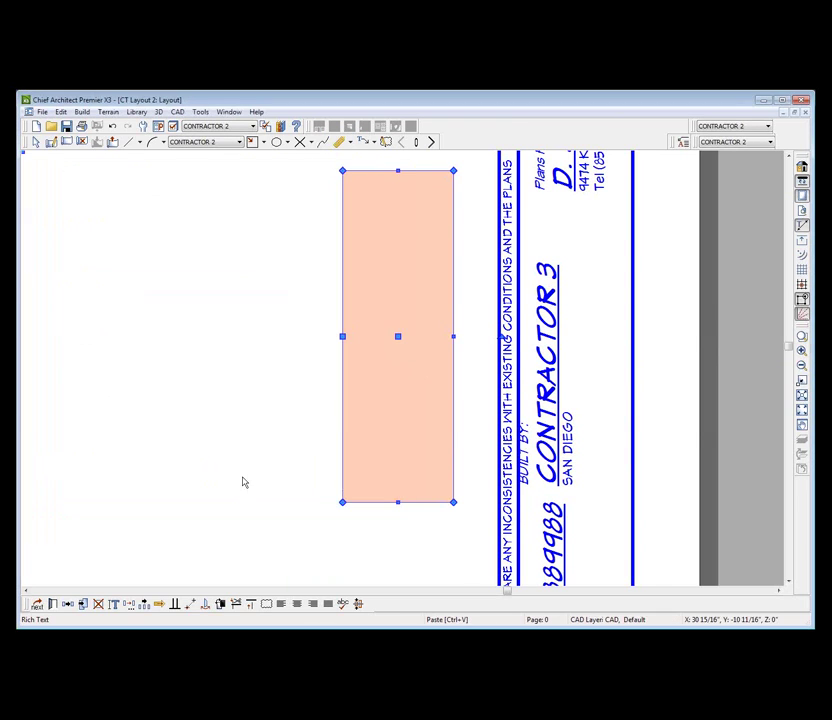
{"action": "left_click", "coordinate": [271, 364]}
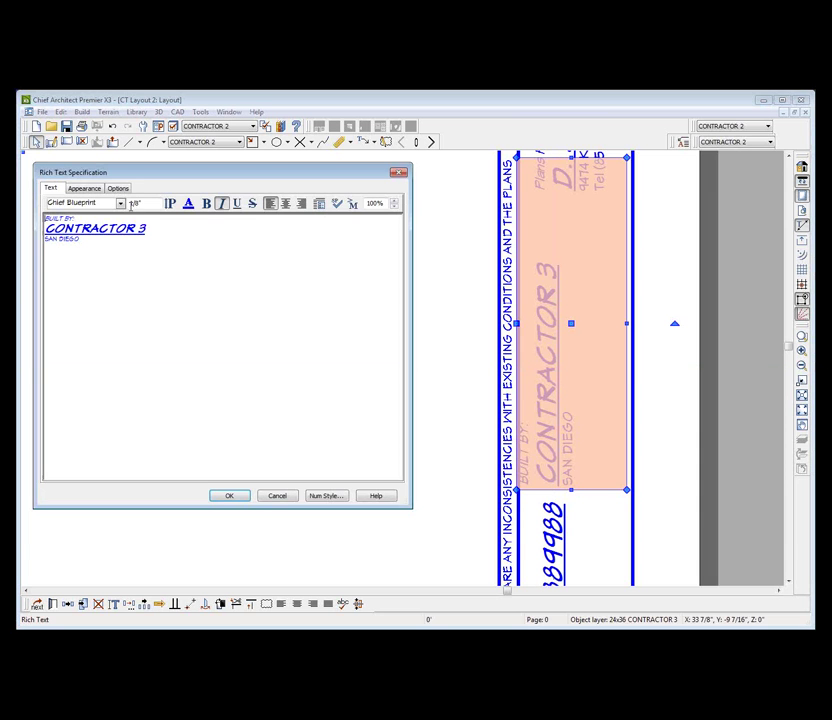
Step: In Layout Page Display Options, display the CONTRACTOR 2 layer instead of CONTRACTOR 3
{"action": "left_click", "coordinate": [85, 190]}
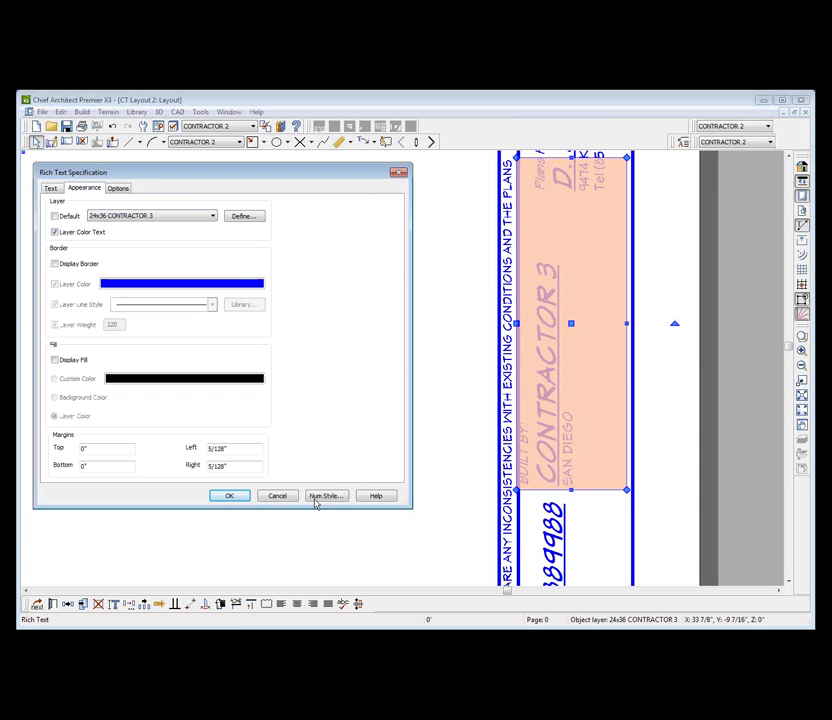
{"action": "left_click", "coordinate": [275, 497]}
{"action": "key", "text": "ctrl+l"}
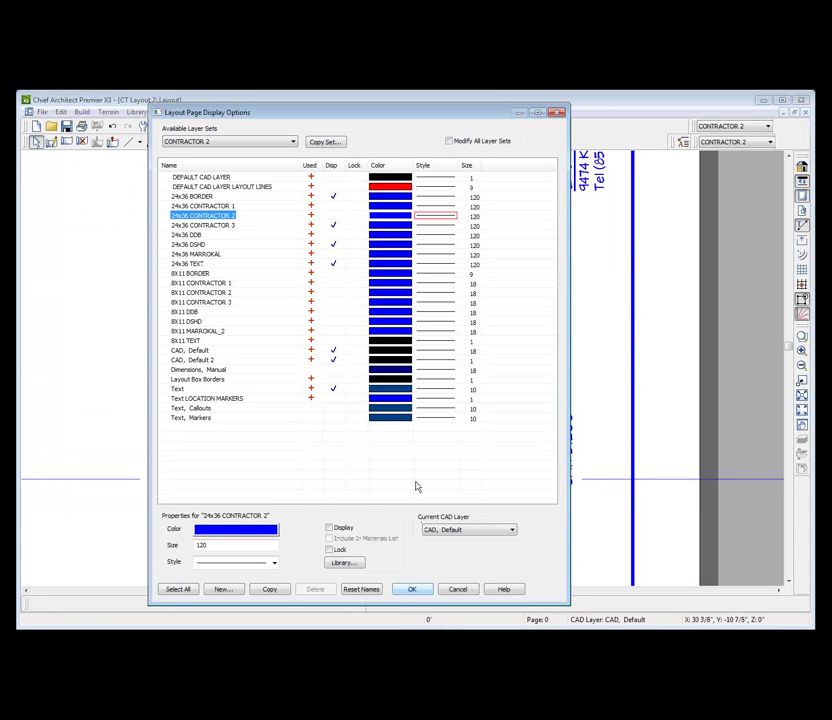
{"action": "left_click", "coordinate": [334, 217]}
{"action": "key", "text": "Return"}
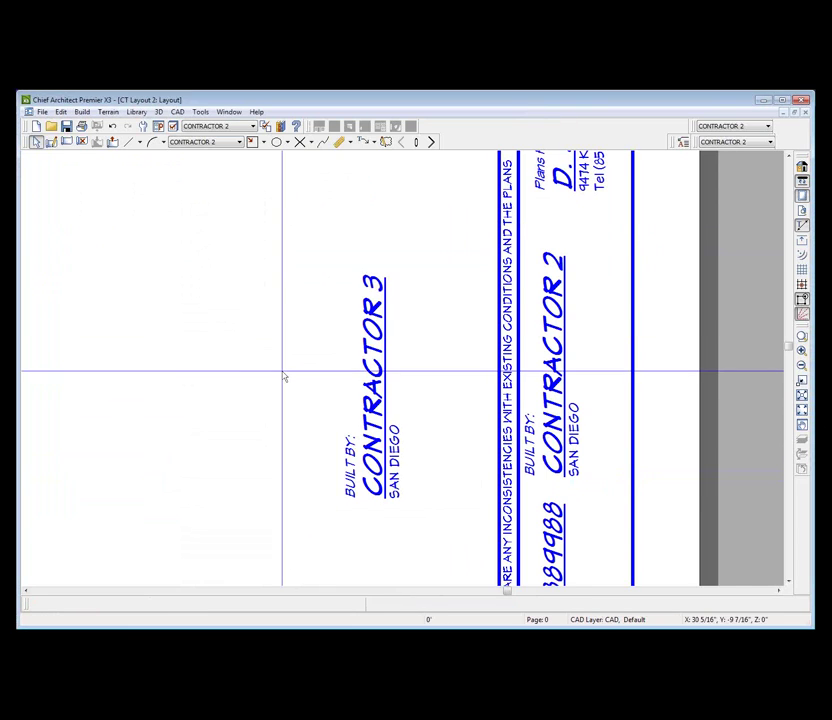
Step: Verify the CONTRACTOR 2 title text's layer and delete the pasted CONTRACTOR 3 copy
{"action": "left_click", "coordinate": [578, 347]}
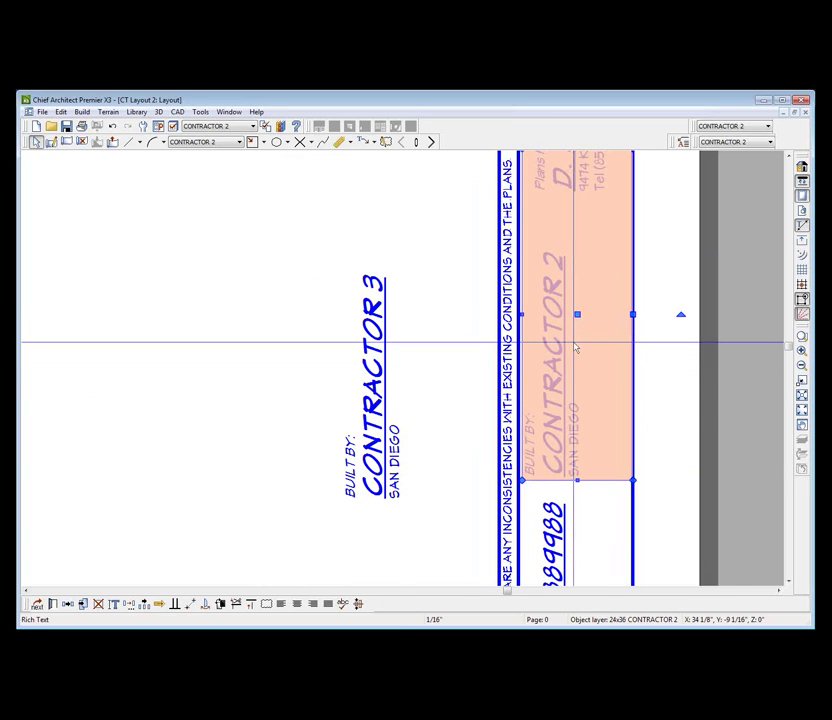
{"action": "double_click", "coordinate": [577, 345]}
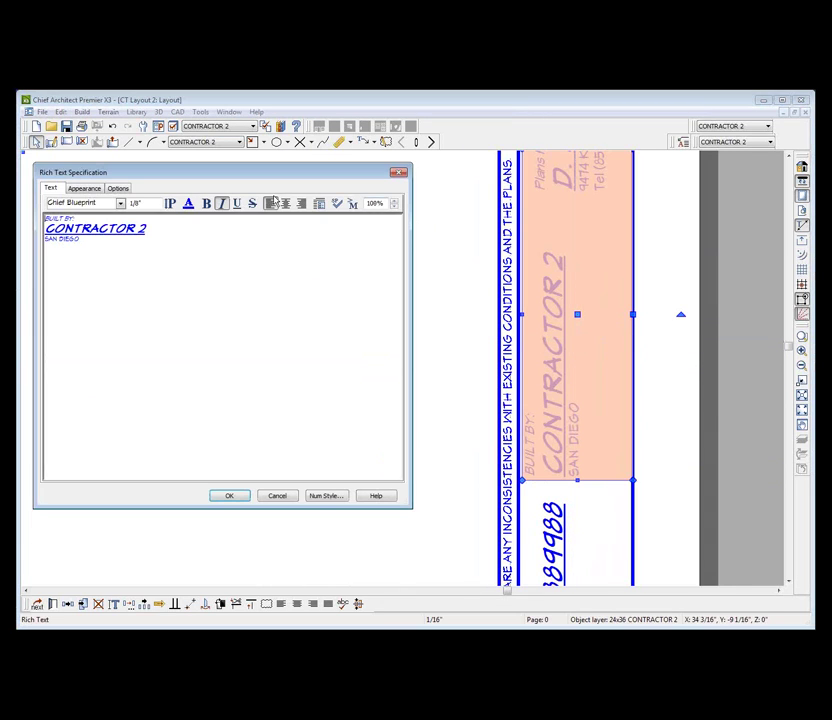
{"action": "left_click", "coordinate": [85, 188]}
{"action": "left_click", "coordinate": [277, 496]}
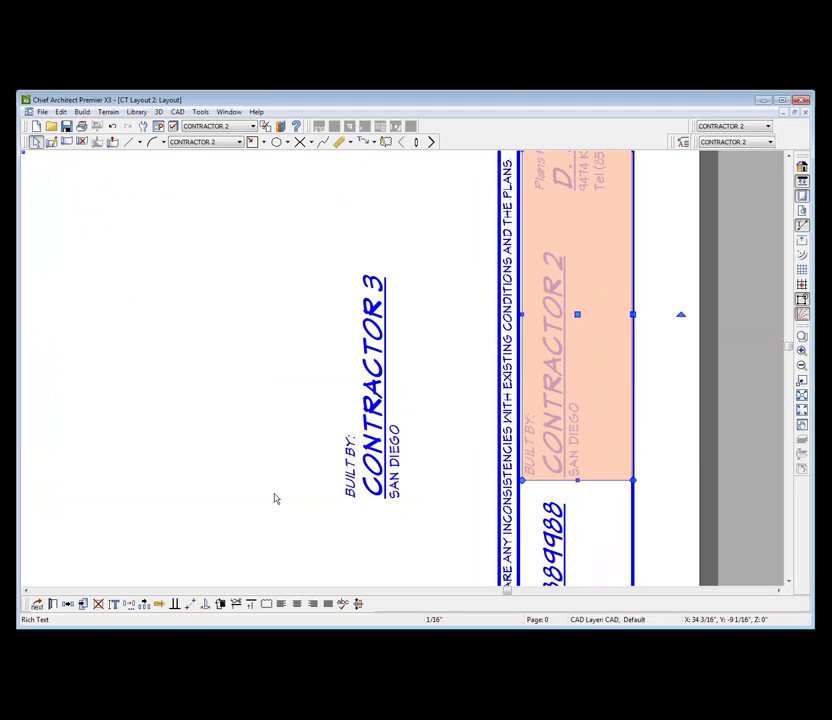
{"action": "key", "text": "Escape"}
{"action": "left_click", "coordinate": [380, 395]}
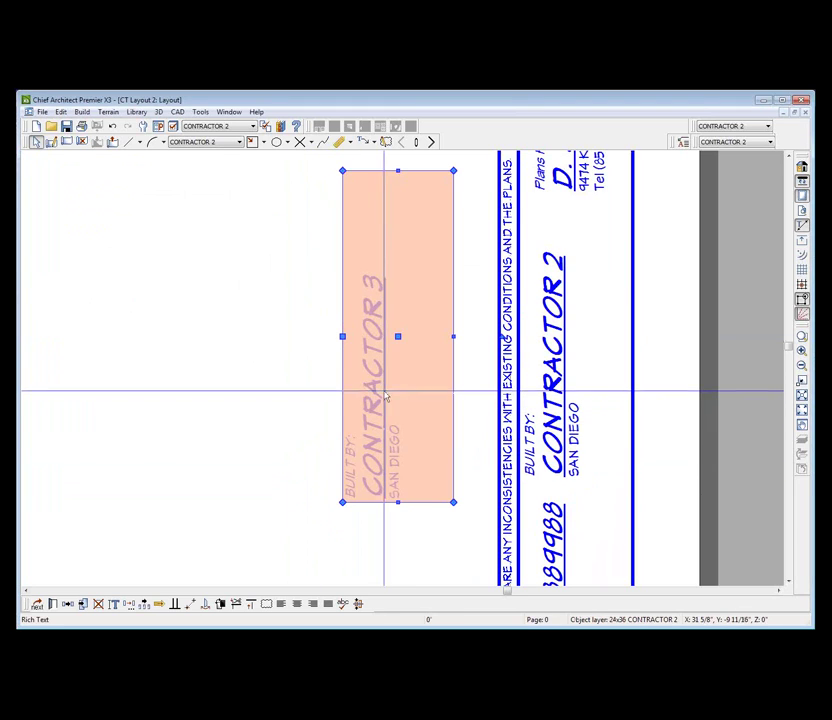
{"action": "key", "text": "Delete"}
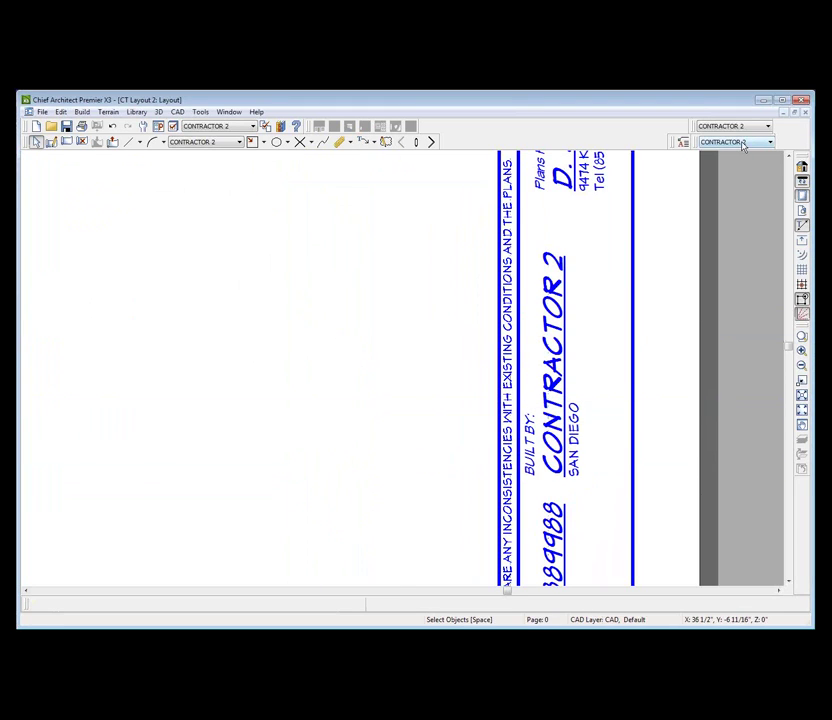
Step: Switch the layout's layer set to CONTRACTOR 3
{"action": "scroll", "coordinate": [741, 144], "scroll_direction": "up", "scroll_amount": 1}
{"action": "left_click", "coordinate": [733, 143]}
{"action": "left_click", "coordinate": [737, 143]}
{"action": "left_click", "coordinate": [718, 183]}
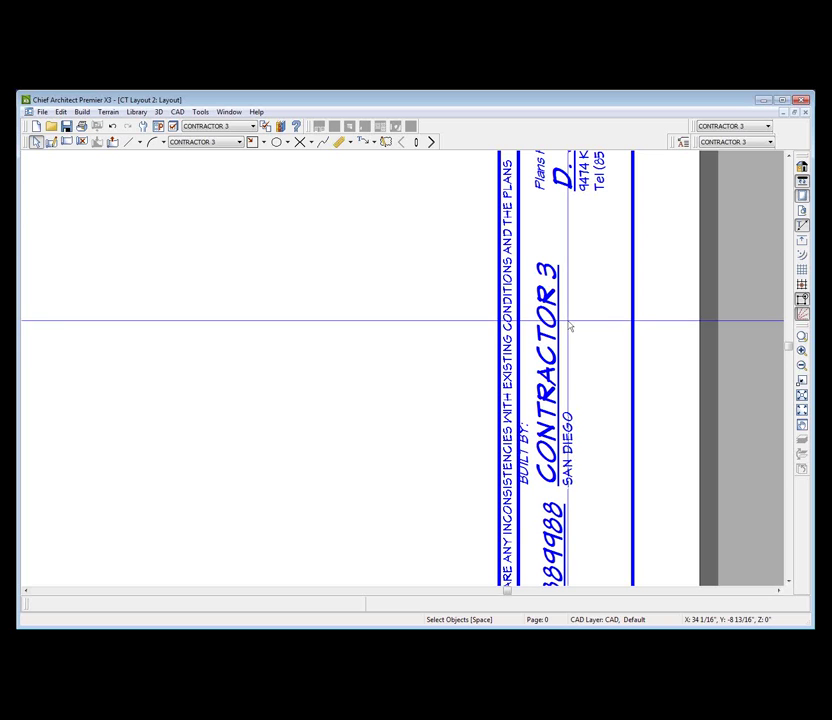
Step: Zoom to the title block and confirm the CONTRACTOR 3 text sits on the 24x36 CONTRACTOR 3 layer
{"action": "scroll", "coordinate": [694, 317], "scroll_direction": "down", "scroll_amount": 3}
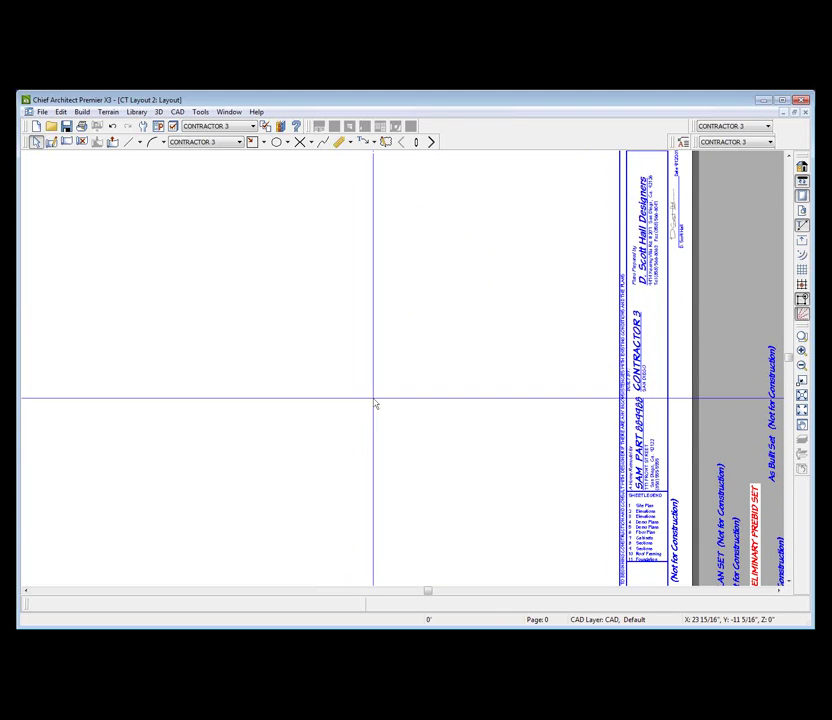
{"action": "scroll", "coordinate": [715, 297], "scroll_direction": "down", "scroll_amount": 1}
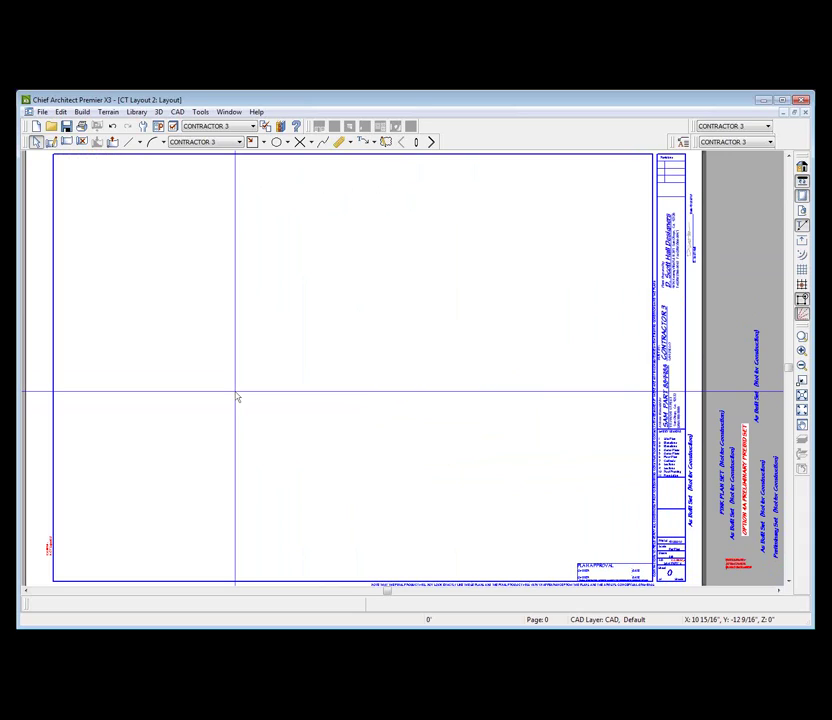
{"action": "scroll", "coordinate": [698, 342], "scroll_direction": "up", "scroll_amount": 5}
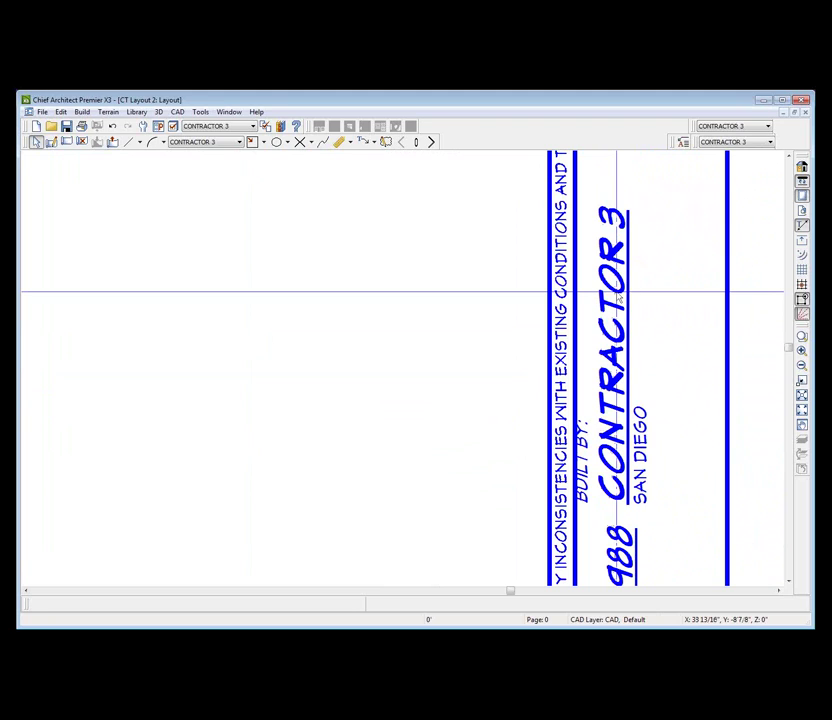
{"action": "left_click", "coordinate": [618, 297]}
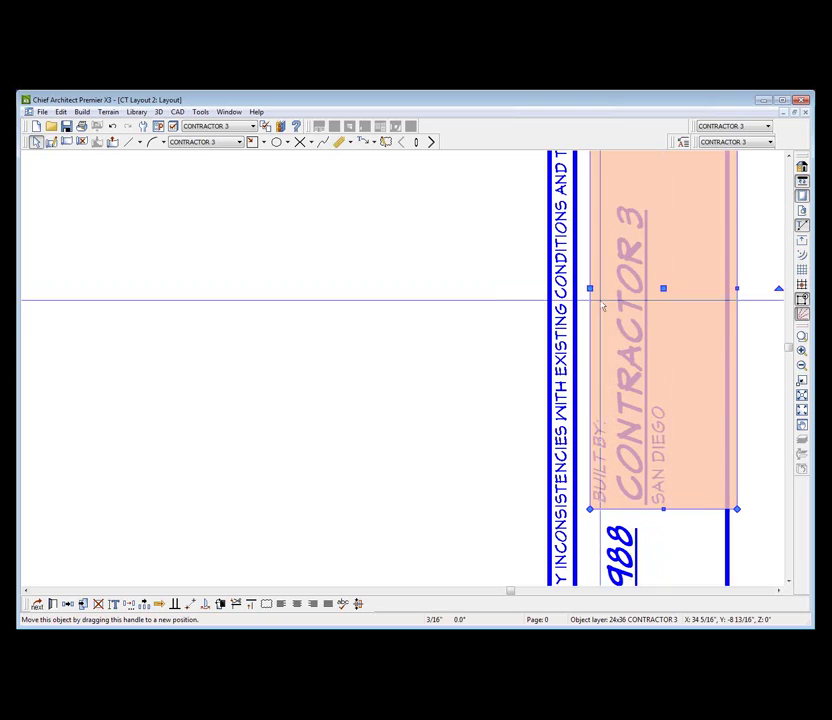
{"action": "key", "text": "Escape"}
{"action": "scroll", "coordinate": [720, 340], "scroll_direction": "down", "scroll_amount": 5}
{"action": "scroll", "coordinate": [233, 541], "scroll_direction": "up", "scroll_amount": 1}
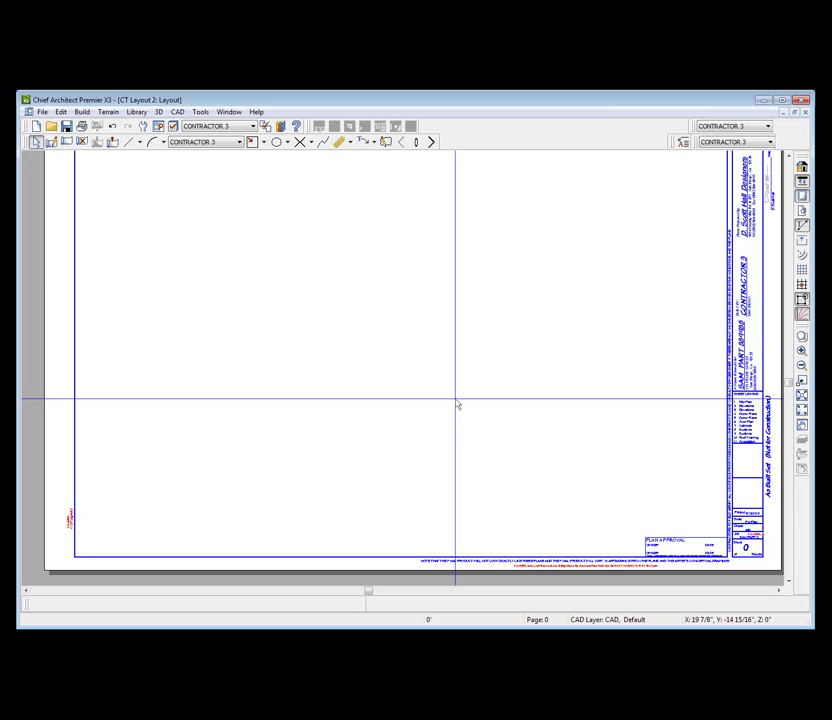
{"action": "scroll", "coordinate": [461, 409], "scroll_direction": "down", "scroll_amount": 2}
{"action": "scroll", "coordinate": [468, 316], "scroll_direction": "up", "scroll_amount": 3}
{"action": "scroll", "coordinate": [467, 317], "scroll_direction": "down", "scroll_amount": 1}
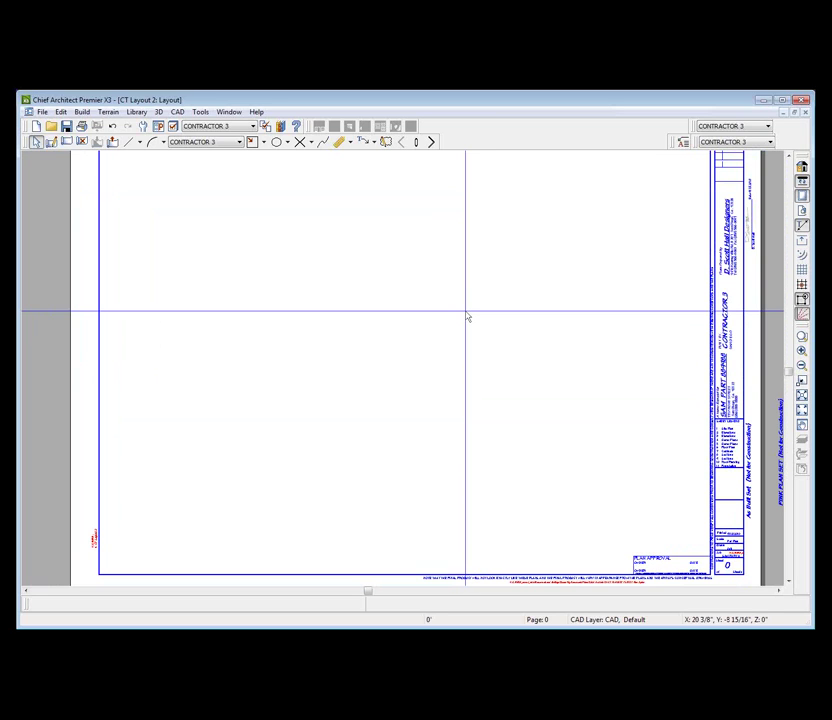